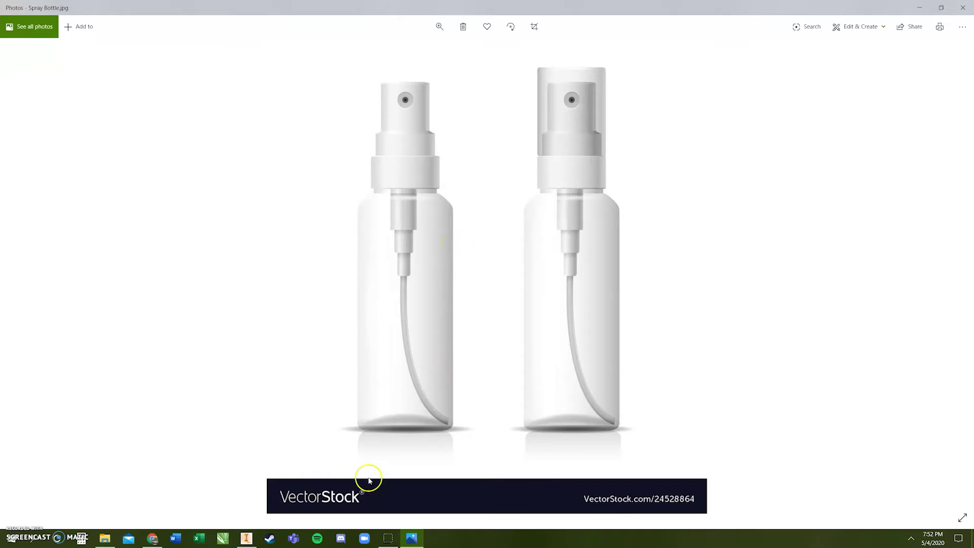
Step: Switch to Inventor and create a new part with a 2D sketch started on the XY plane
{"action": "left_click", "coordinate": [246, 537]}
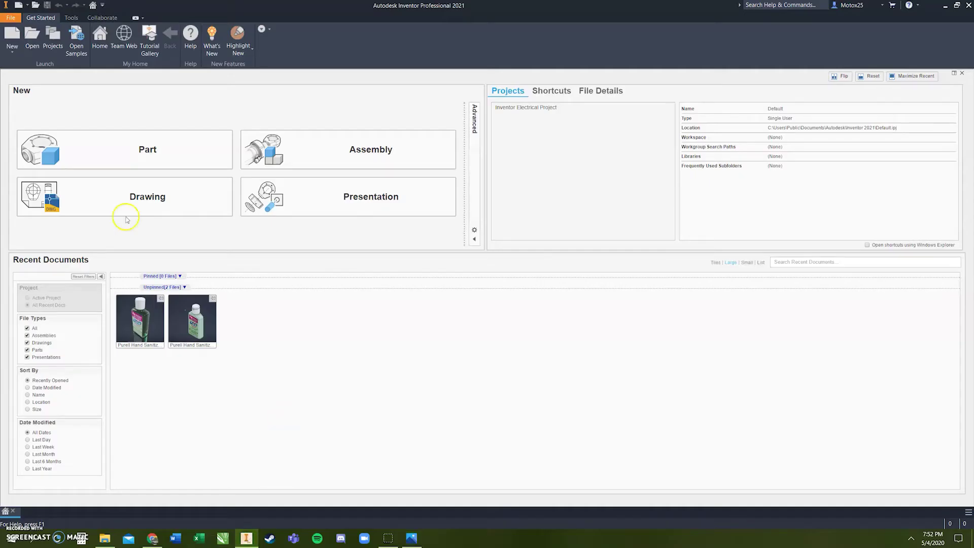
{"action": "left_click", "coordinate": [122, 146]}
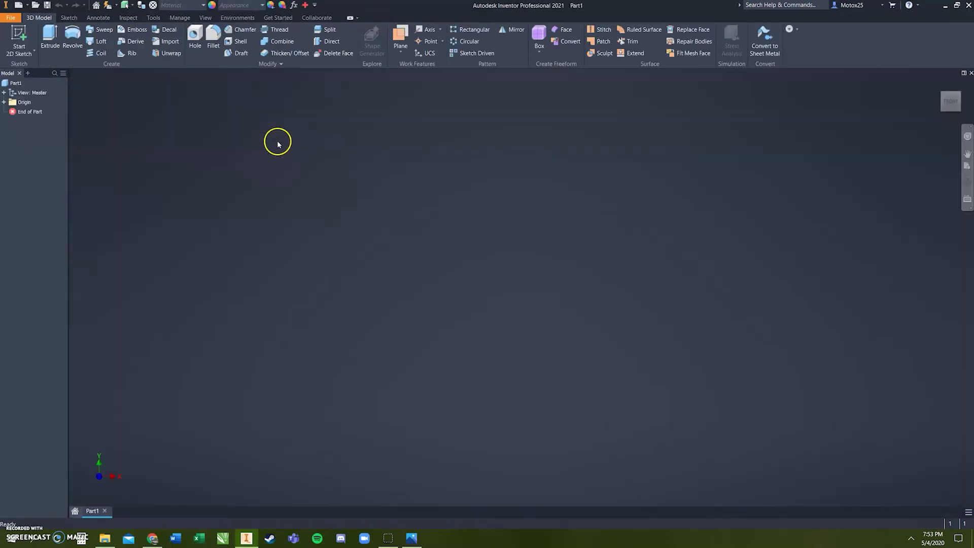
{"action": "left_click", "coordinate": [16, 32]}
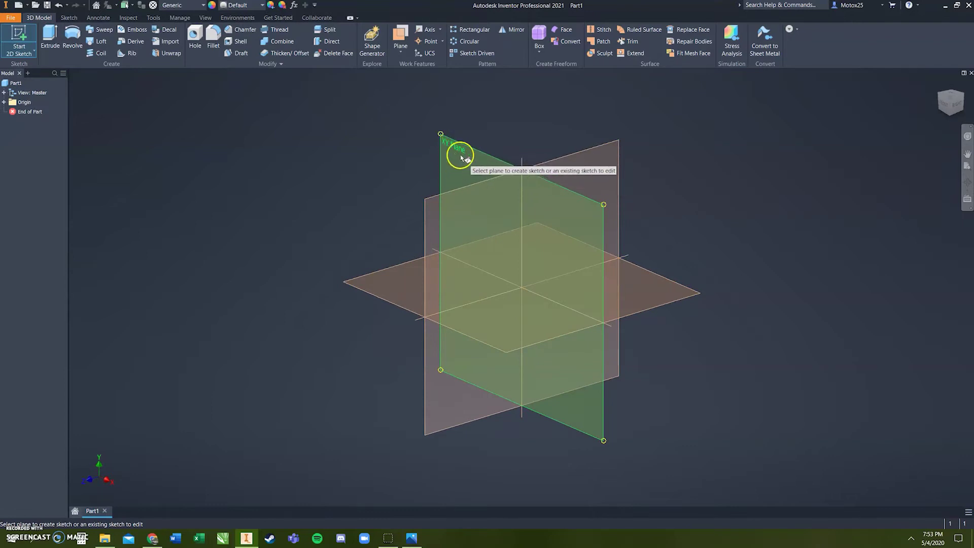
{"action": "left_click", "coordinate": [453, 164]}
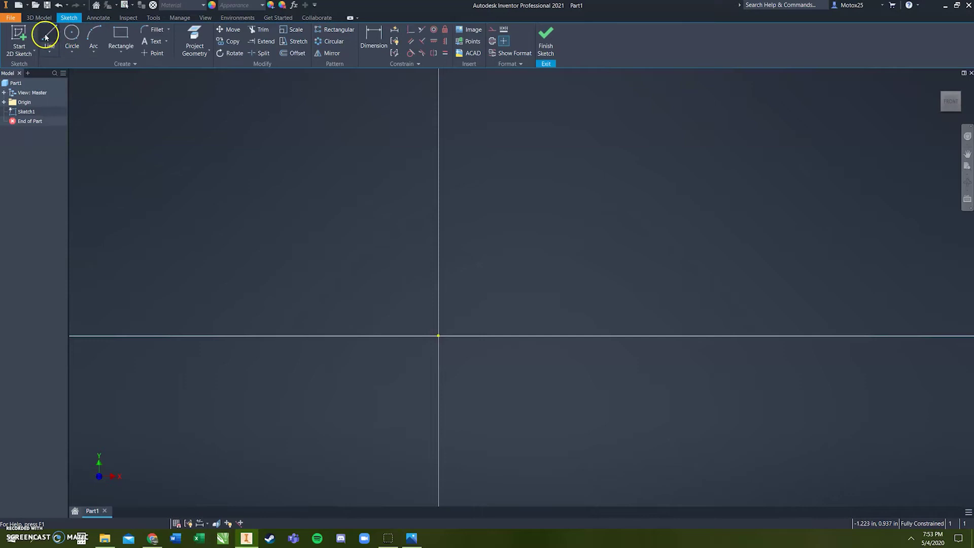
Step: Draw a 3 in vertical line upward from the sketch origin as the bottle's centre line
{"action": "left_click", "coordinate": [40, 17]}
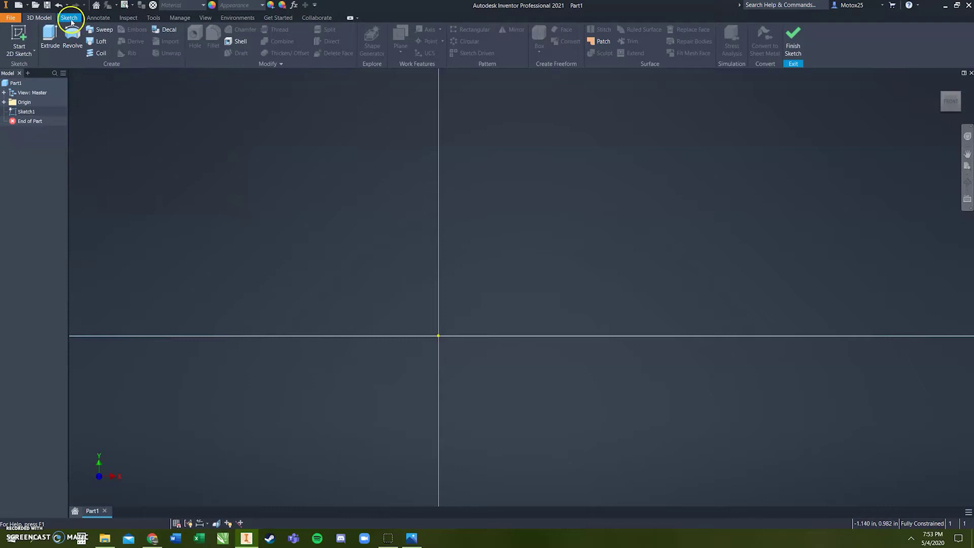
{"action": "left_click", "coordinate": [69, 18]}
{"action": "left_click", "coordinate": [50, 34]}
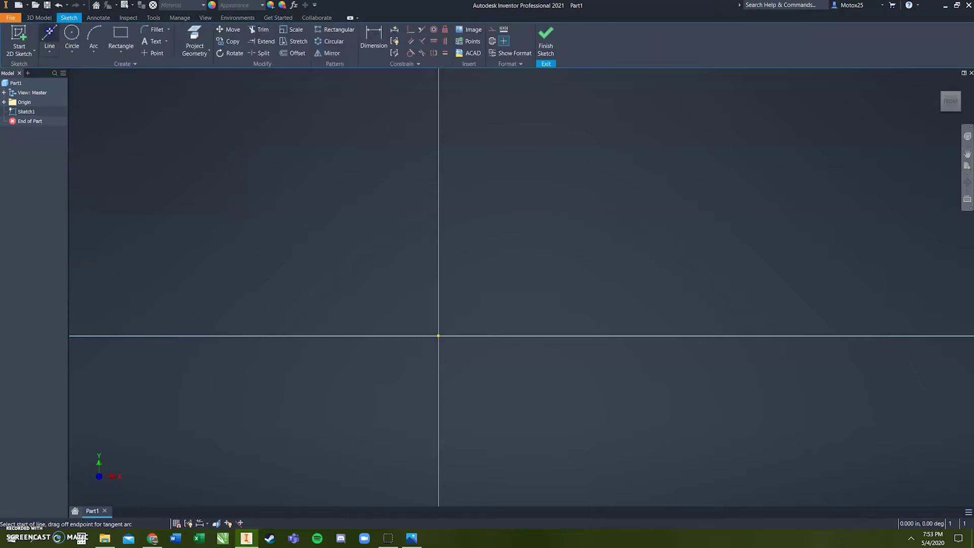
{"action": "left_click", "coordinate": [438, 335]}
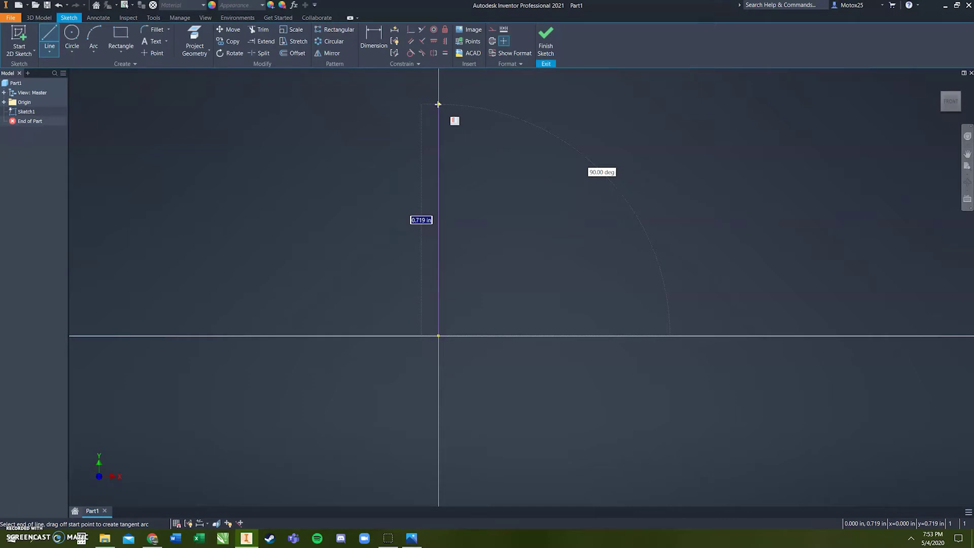
{"action": "key", "text": "Return"}
{"action": "scroll", "coordinate": [457, 168], "scroll_direction": "down", "scroll_amount": 5}
{"action": "middle_click_drag", "start_coordinate": [464, 161], "coordinate": [456, 345]}
{"action": "key", "text": "Escape"}
{"action": "left_click_drag", "start_coordinate": [438, 271], "coordinate": [424, 271]}
{"action": "left_click", "coordinate": [450, 197]}
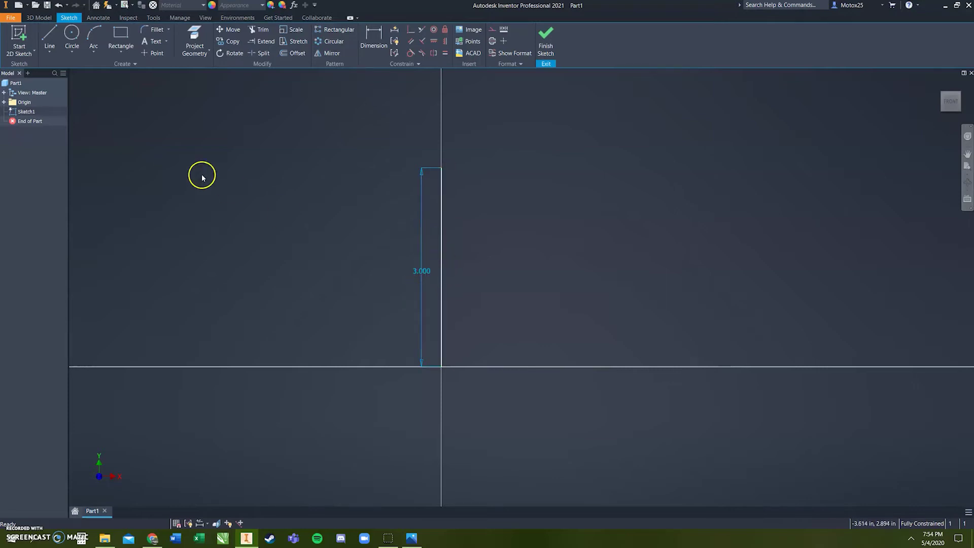
Step: Check the spray bottle reference image in Photos, return to Inventor and draw a 0.5 in horizontal base line rightward from the origin
{"action": "left_click", "coordinate": [412, 538]}
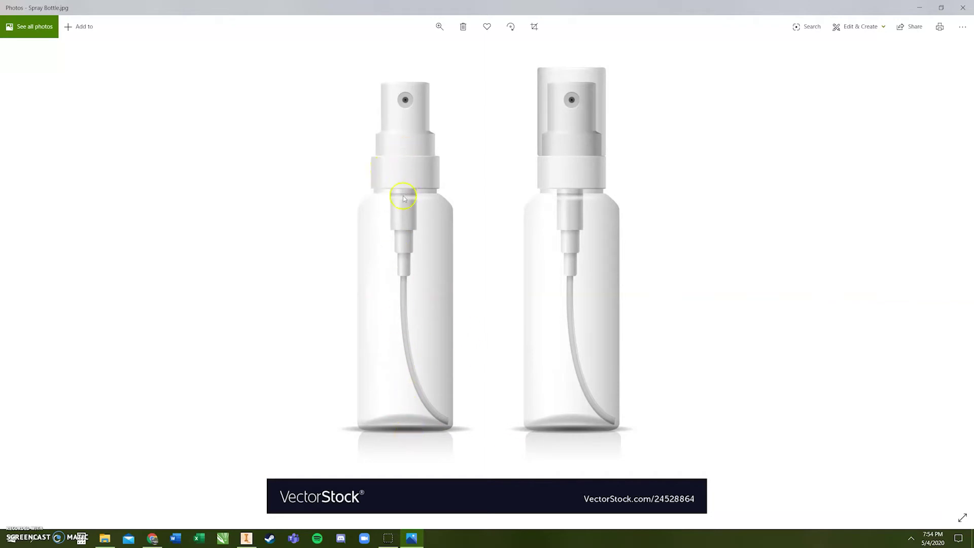
{"action": "key", "text": "alt+Tab"}
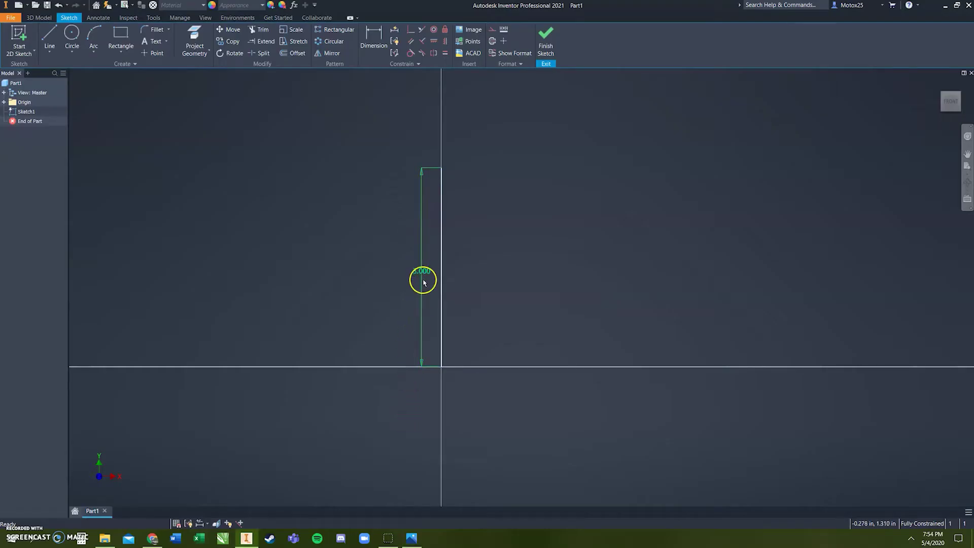
{"action": "key", "text": "alt+Tab"}
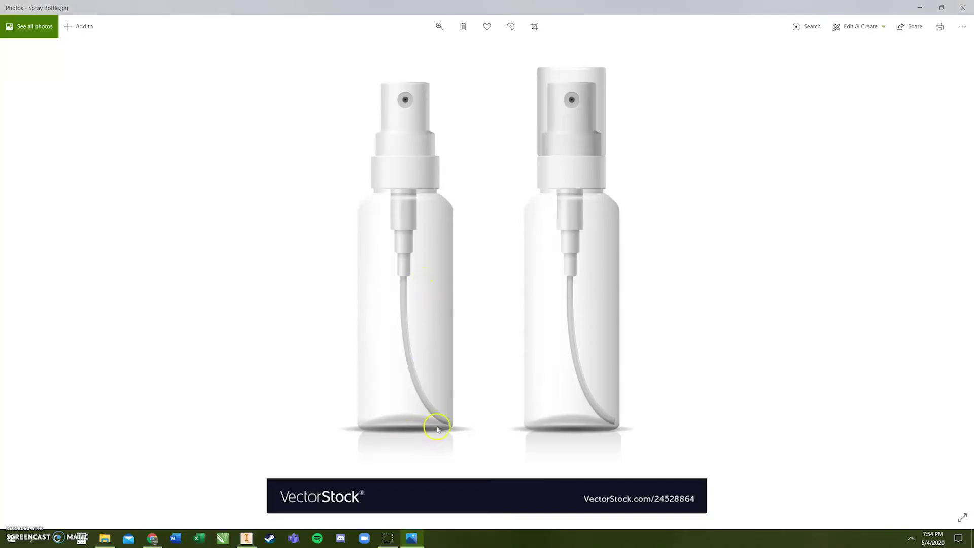
{"action": "key", "text": "alt+Tab"}
{"action": "left_click", "coordinate": [51, 35]}
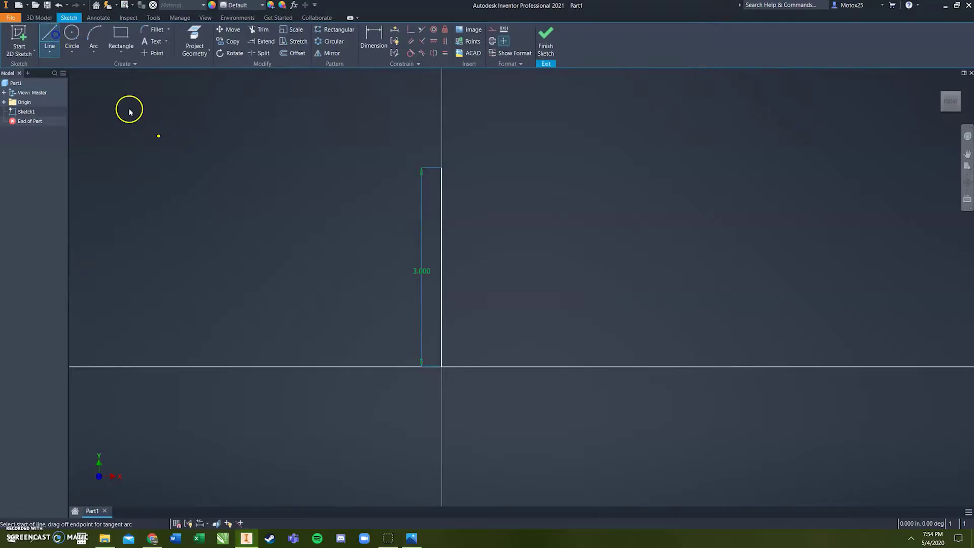
{"action": "left_click", "coordinate": [441, 367]}
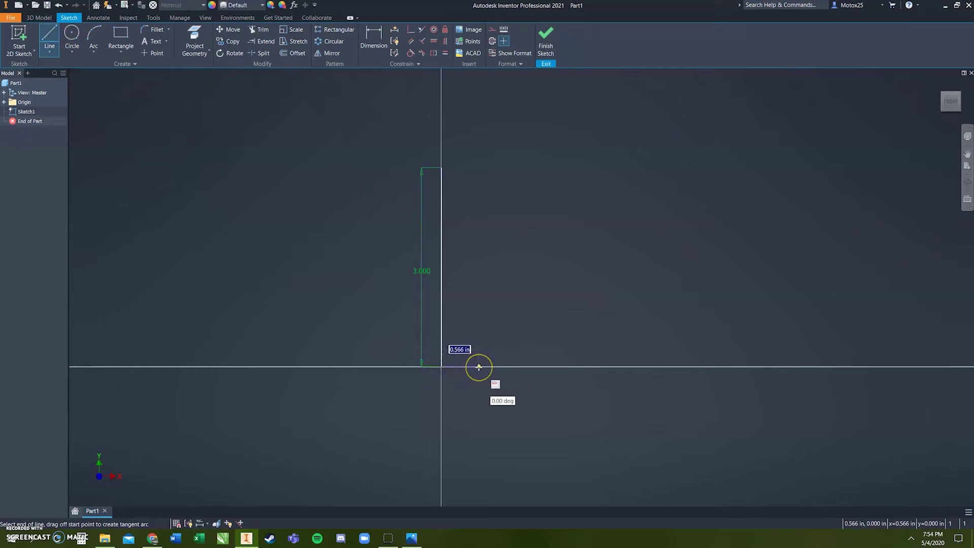
{"action": "type", "text": ".5"}
{"action": "key", "text": "Return"}
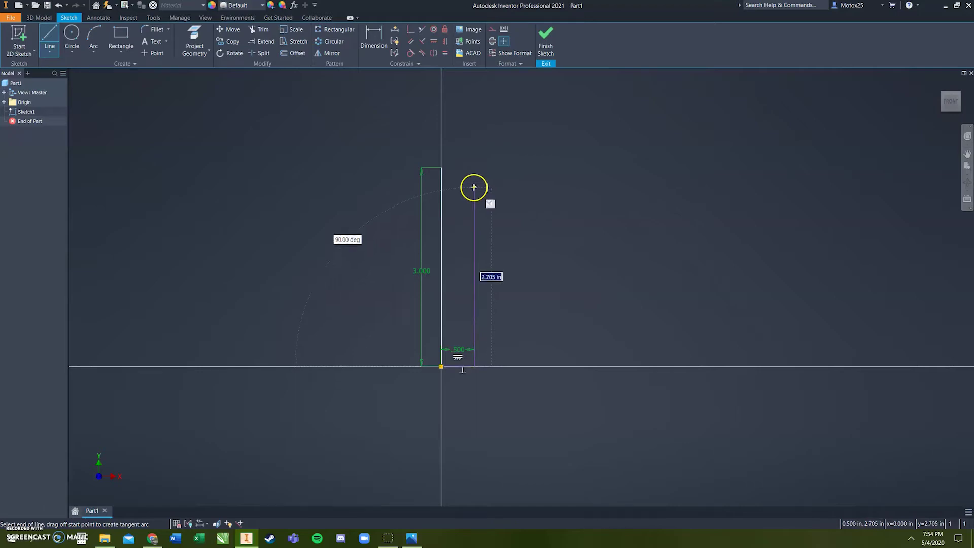
Step: Compare with the reference image in Photos, then draw a 2 in vertical side line upward from the base line's outer end
{"action": "key", "text": "alt+Tab"}
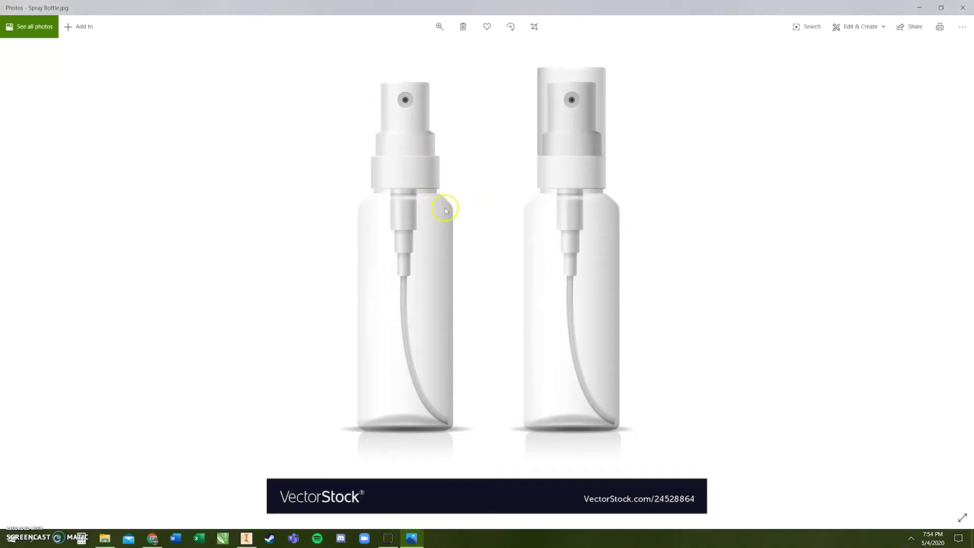
{"action": "key", "text": "alt+Tab"}
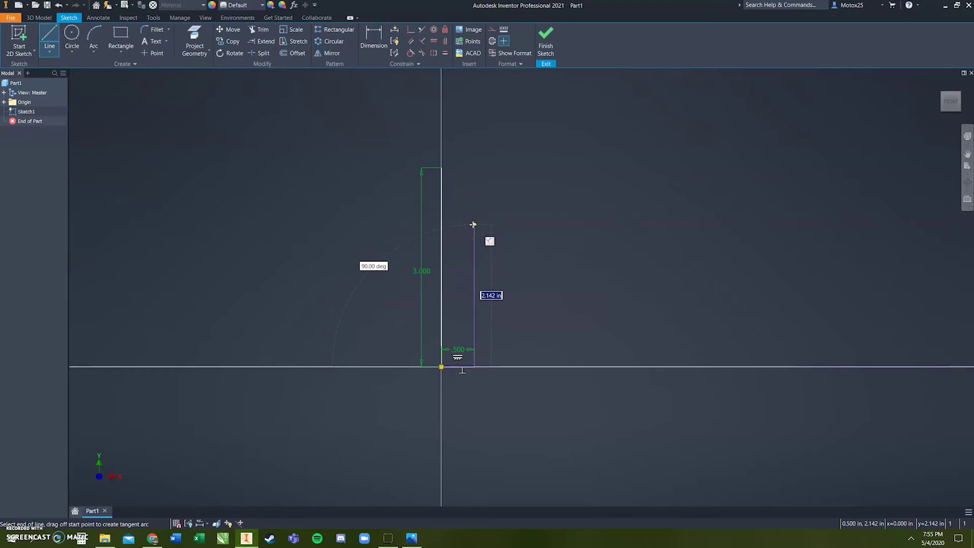
{"action": "type", "text": "2"}
{"action": "key", "text": "Return"}
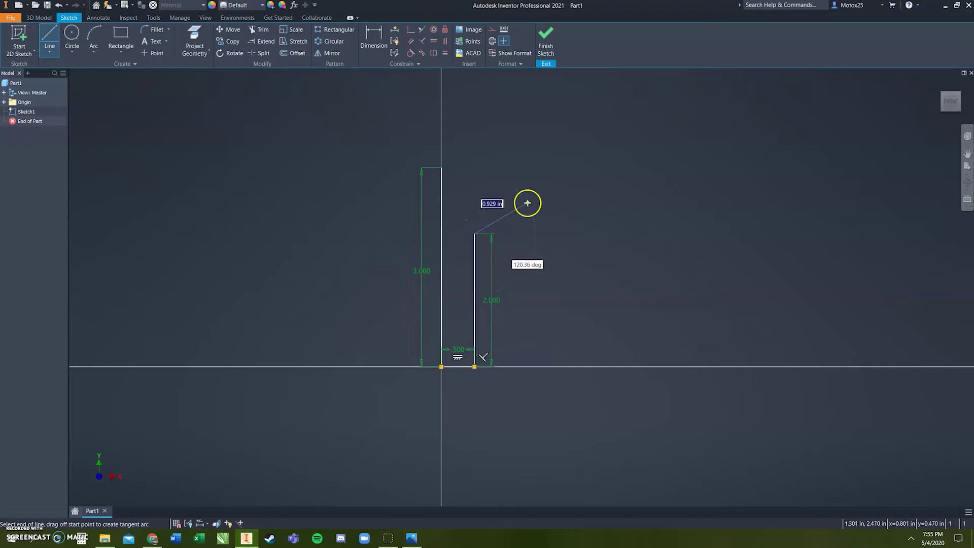
Step: Try a .75/2 in horizontal shoulder line inward from the side line's upper end, and delete it
{"action": "key", "text": "alt+Tab"}
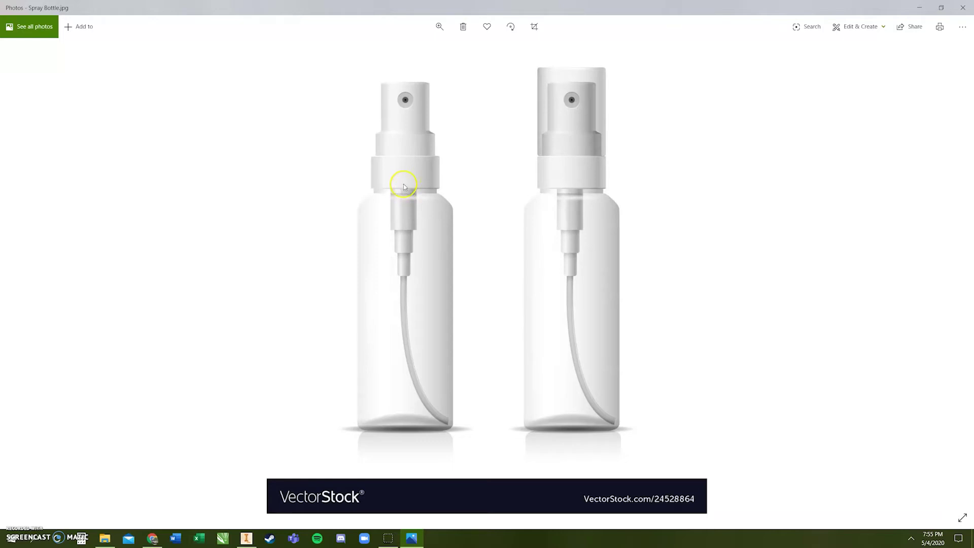
{"action": "key", "text": "alt+Tab"}
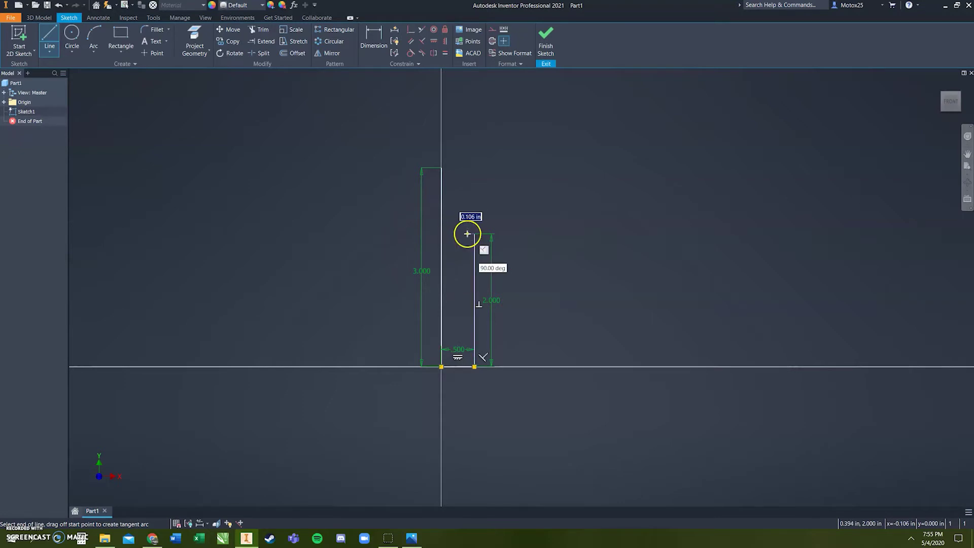
{"action": "type", "text": ".75/2"}
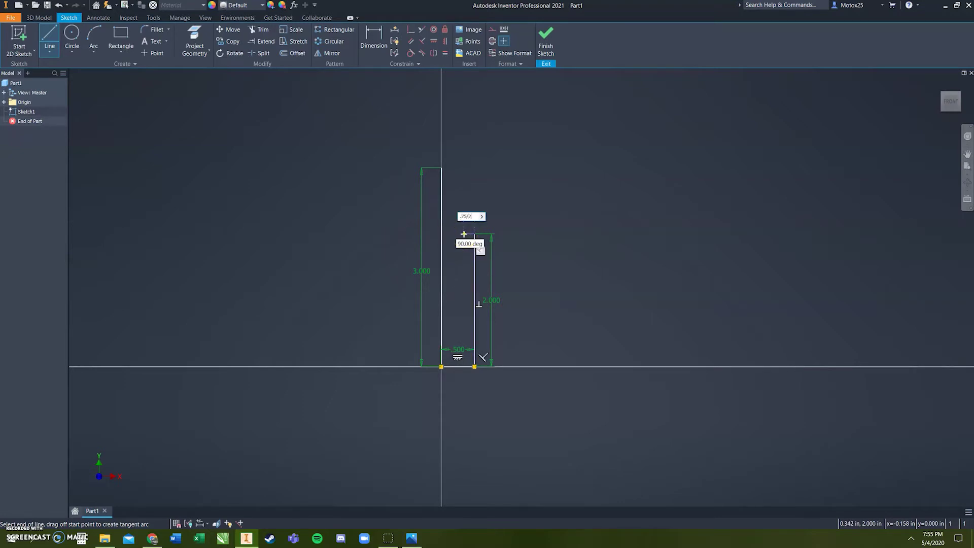
{"action": "key", "text": "Return"}
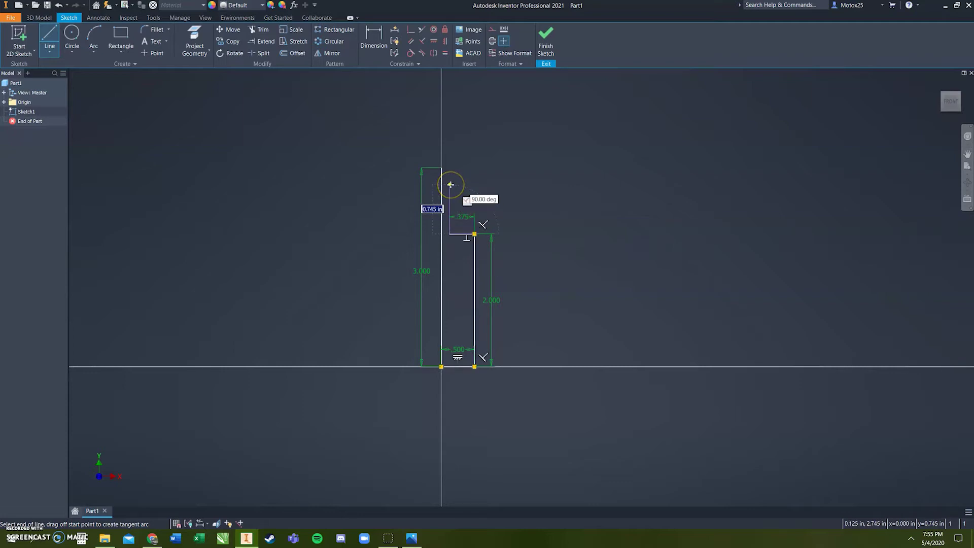
{"action": "key", "text": "Escape"}
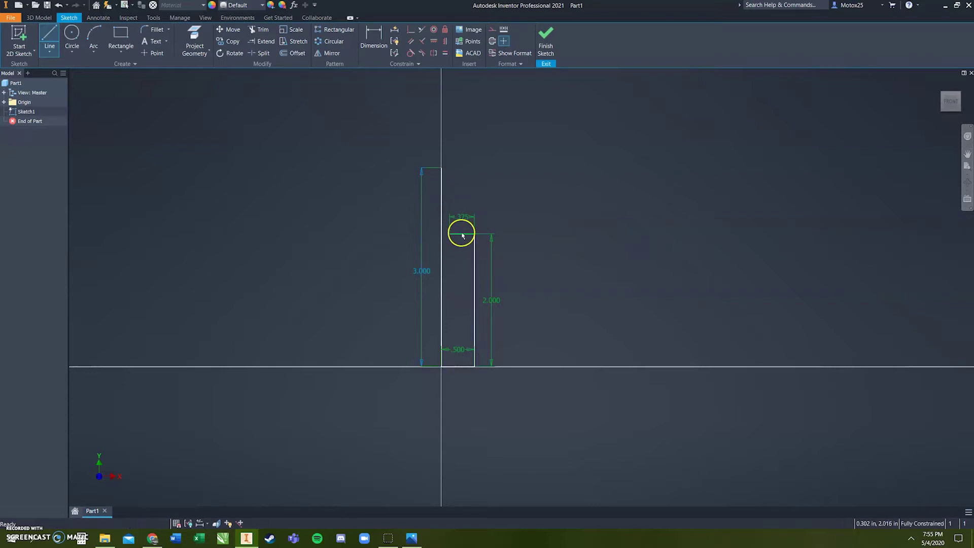
{"action": "left_click", "coordinate": [462, 235]}
Step: Close the profile with a 0.25 in shoulder line inward, a 1 in vertical neck line and a horizontal line to the centre line's top
{"action": "left_click", "coordinate": [48, 37]}
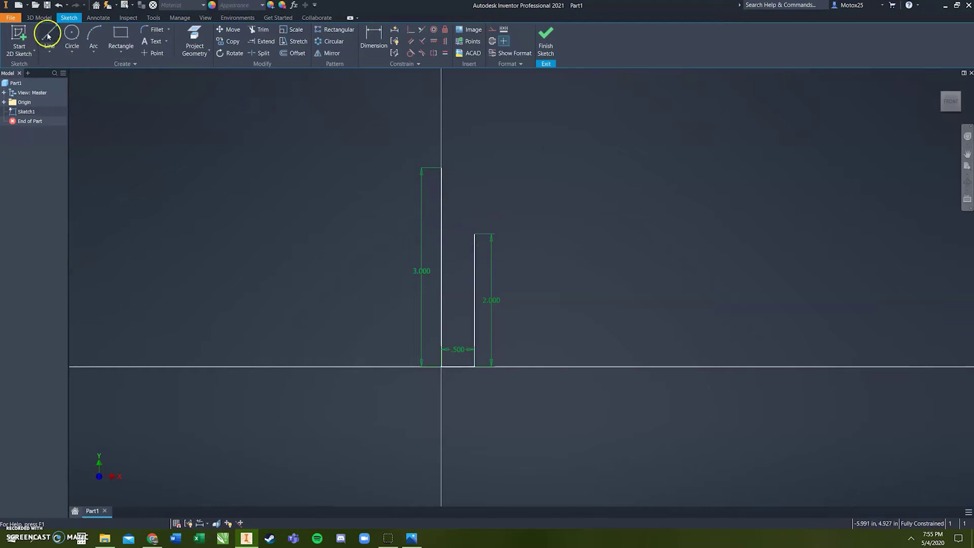
{"action": "left_click", "coordinate": [474, 235]}
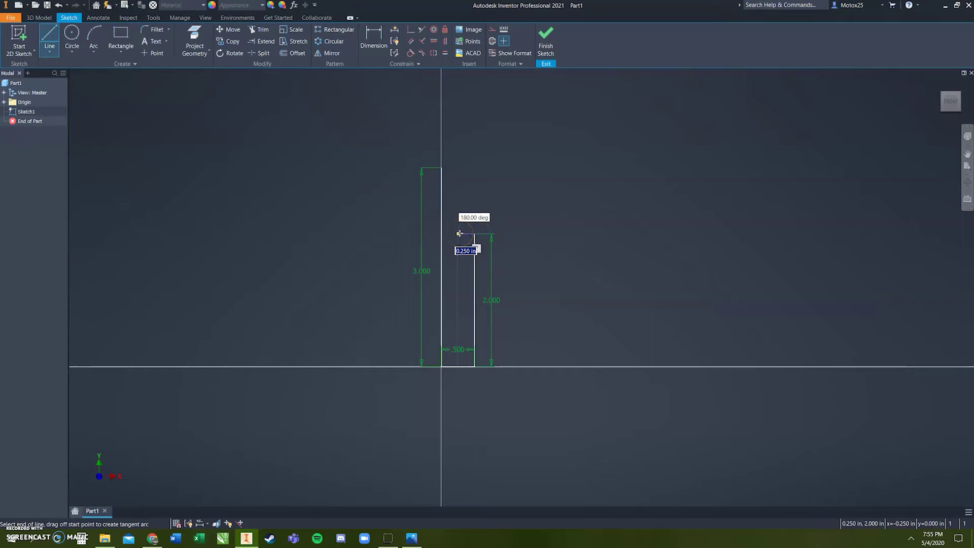
{"action": "left_click", "coordinate": [458, 234]}
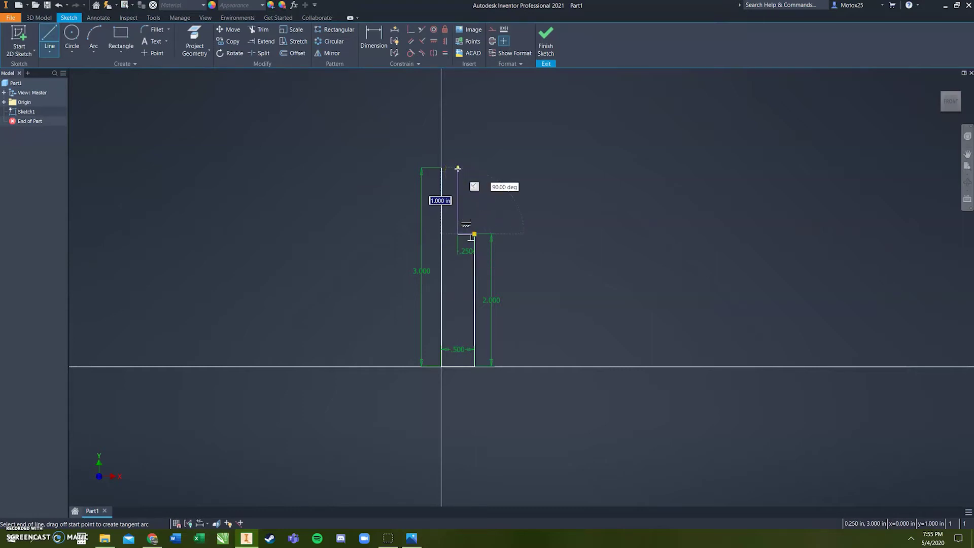
{"action": "left_click", "coordinate": [457, 167]}
{"action": "left_click", "coordinate": [443, 168]}
{"action": "key", "text": "Escape"}
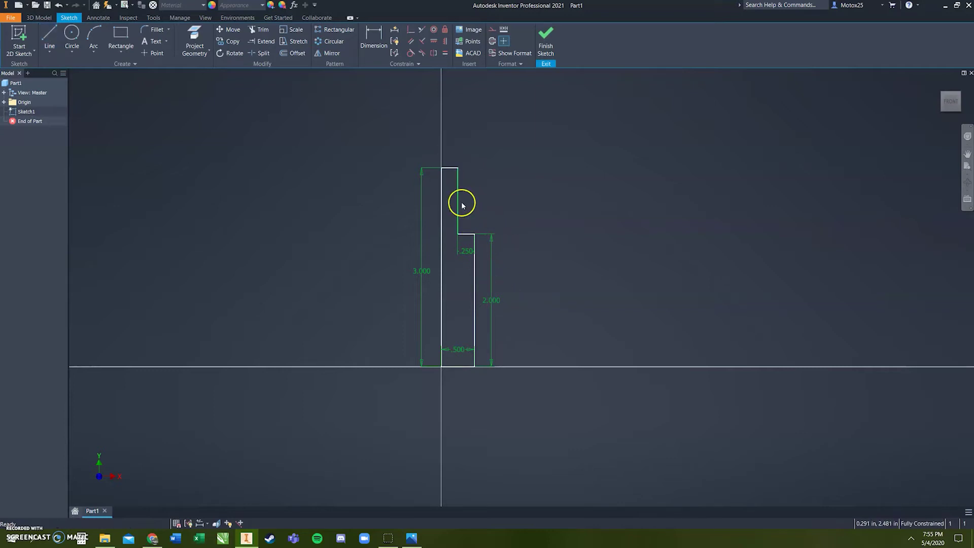
Step: Set the height of the profile's outer side line to 2.5 in
{"action": "double_click", "coordinate": [494, 302]}
{"action": "type", "text": "2.5"}
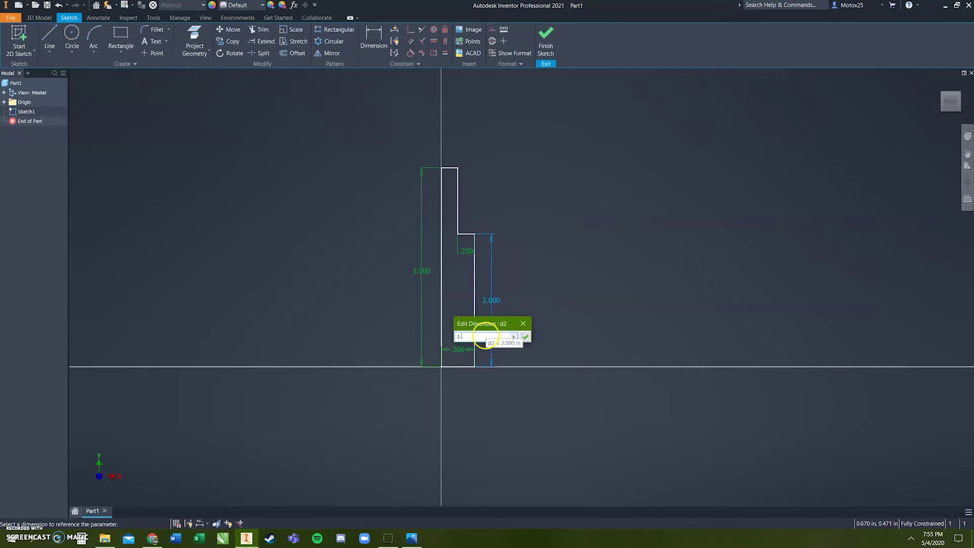
{"action": "key", "text": "Return"}
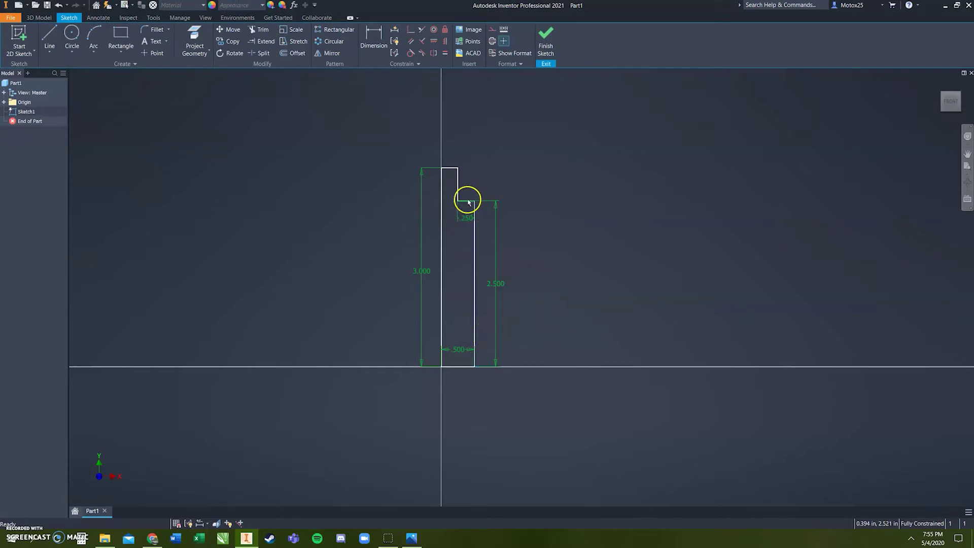
{"action": "left_click", "coordinate": [94, 38]}
{"action": "scroll", "coordinate": [435, 184], "scroll_direction": "down", "scroll_amount": 3}
{"action": "scroll", "coordinate": [469, 184], "scroll_direction": "down", "scroll_amount": 3}
{"action": "middle_click_drag", "start_coordinate": [469, 184], "coordinate": [433, 227]}
{"action": "scroll", "coordinate": [432, 227], "scroll_direction": "up", "scroll_amount": 3}
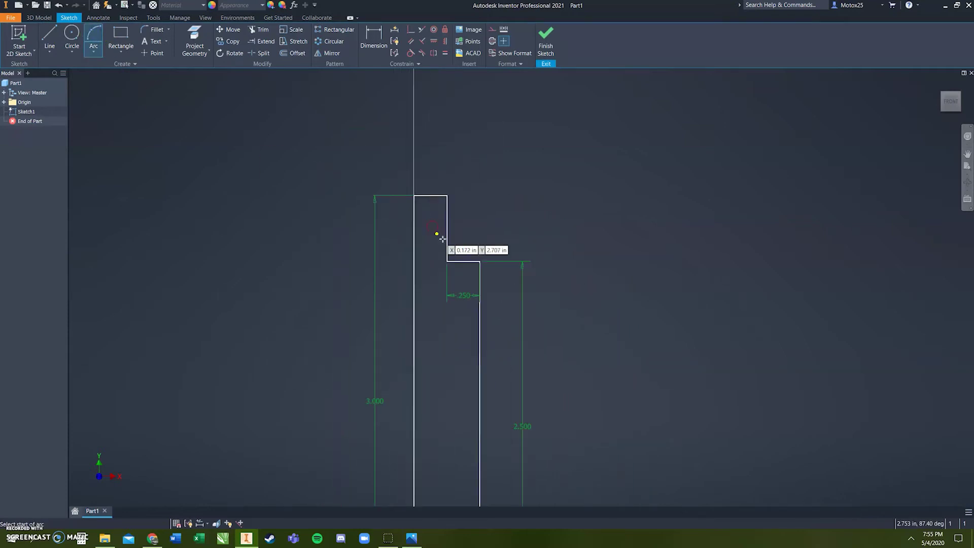
{"action": "key", "text": "alt+Tab"}
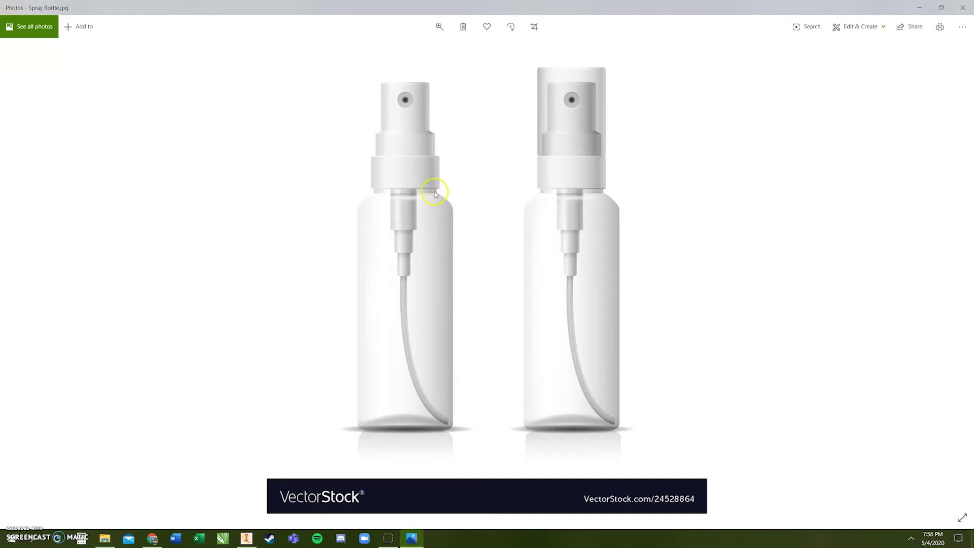
{"action": "key", "text": "alt+Tab"}
{"action": "scroll", "coordinate": [470, 307], "scroll_direction": "up", "scroll_amount": 3}
{"action": "key", "text": "alt+Tab"}
{"action": "key", "text": "Escape"}
Step: Set the width of the horizontal shoulder line between side and neck to 0.125 in
{"action": "double_click", "coordinate": [464, 278]}
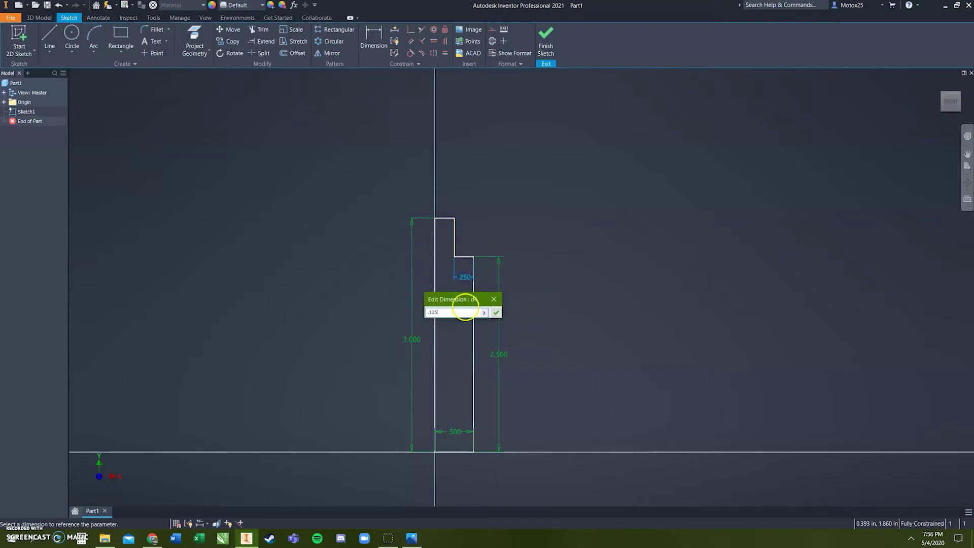
{"action": "type", "text": ".125"}
{"action": "key", "text": "Return"}
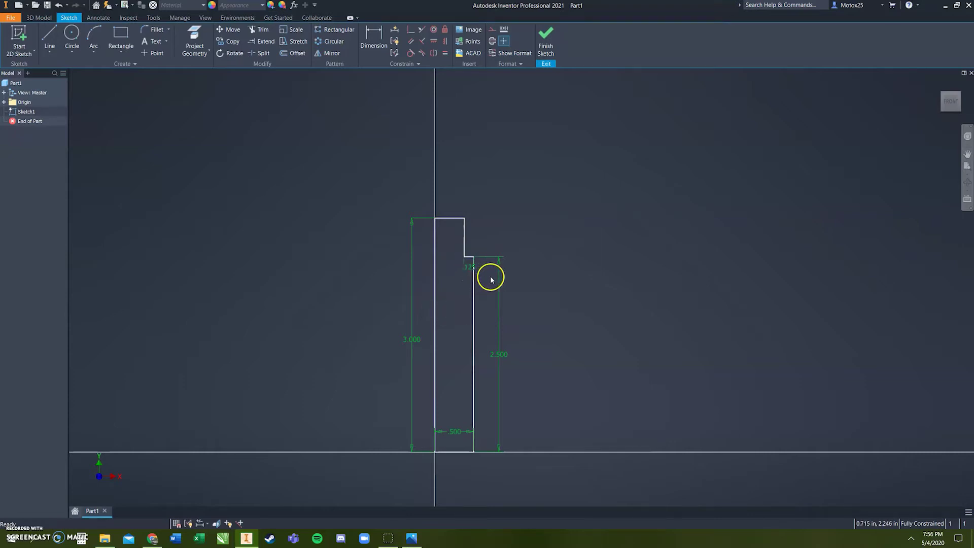
{"action": "left_click", "coordinate": [546, 41]}
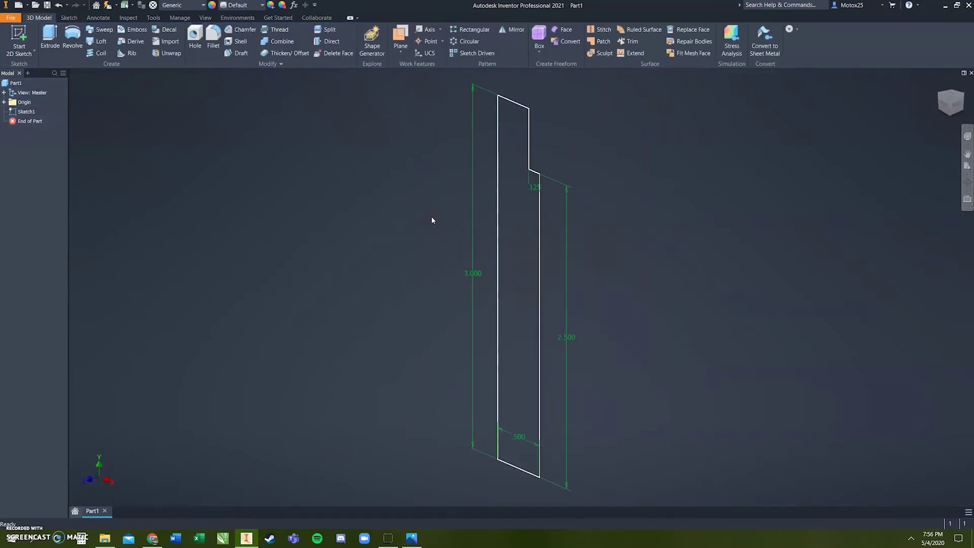
{"action": "left_click", "coordinate": [74, 35]}
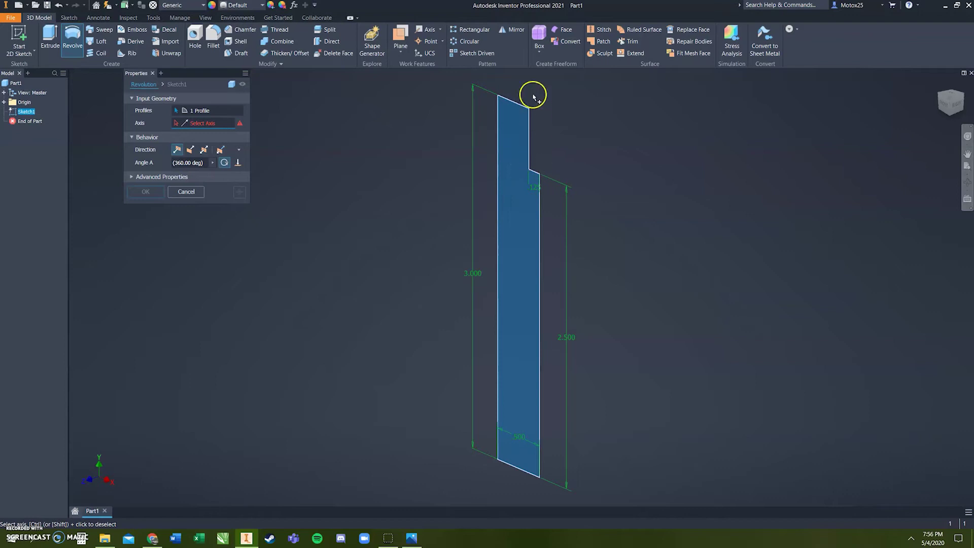
{"action": "left_click", "coordinate": [186, 191]}
{"action": "double_click", "coordinate": [6, 110]}
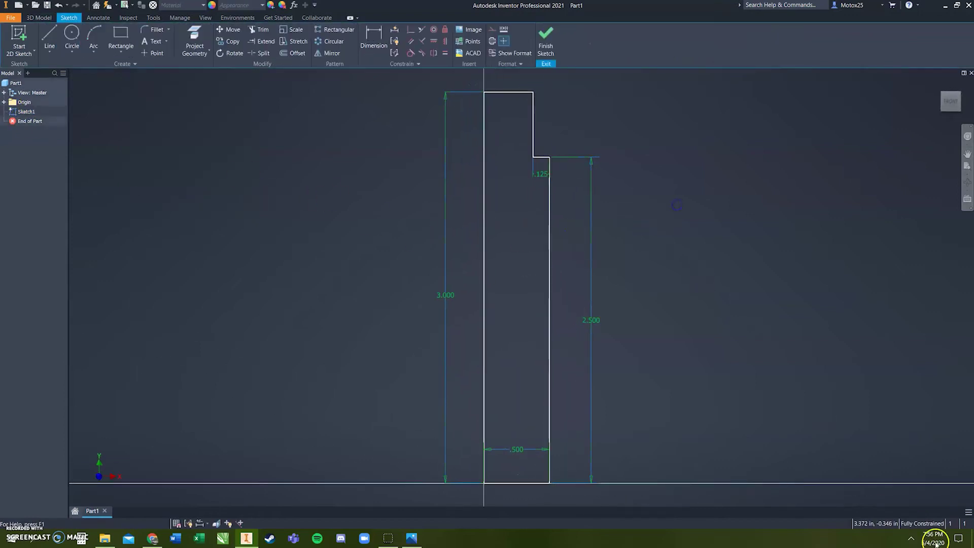
{"action": "left_click", "coordinate": [373, 35]}
{"action": "left_click", "coordinate": [533, 124]}
{"action": "left_click", "coordinate": [552, 129]}
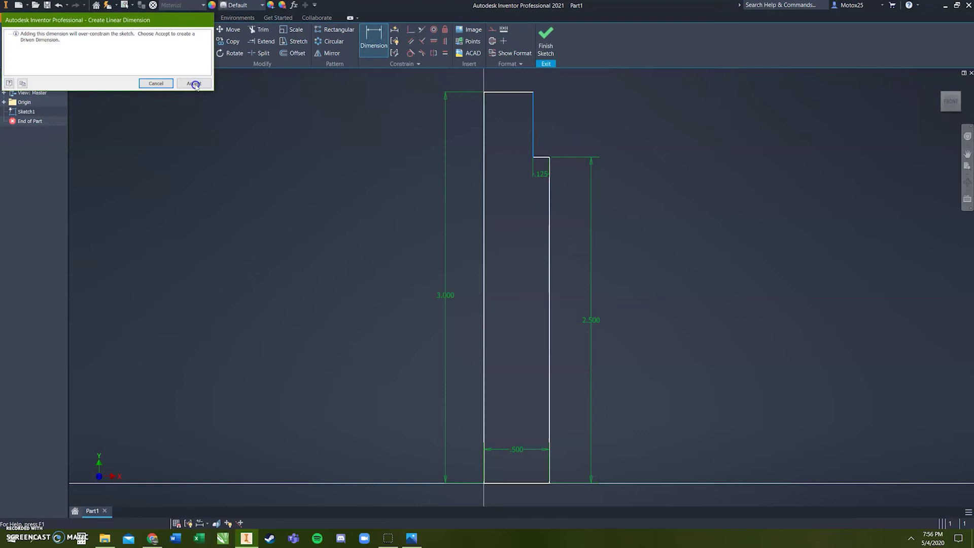
{"action": "left_click", "coordinate": [155, 83]}
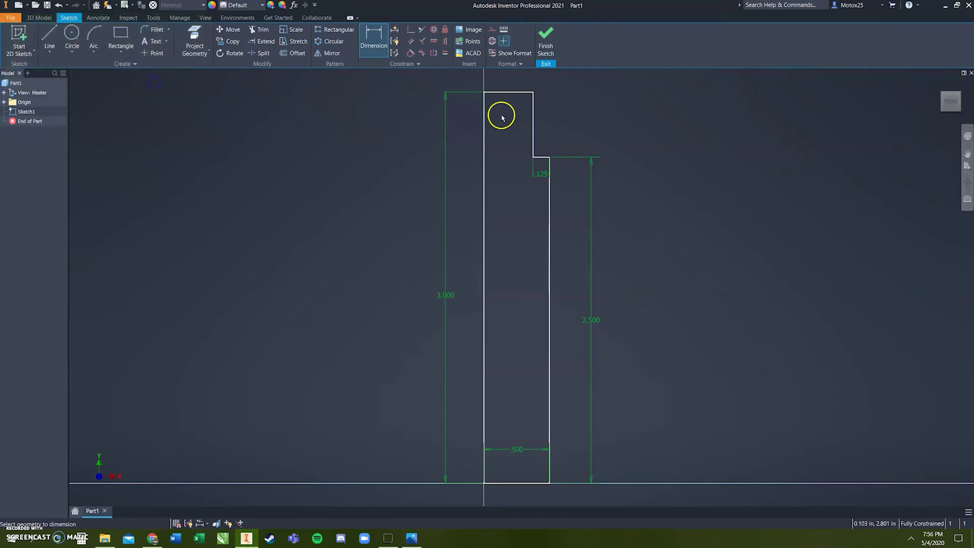
{"action": "left_click", "coordinate": [504, 92]}
{"action": "left_click", "coordinate": [504, 84]}
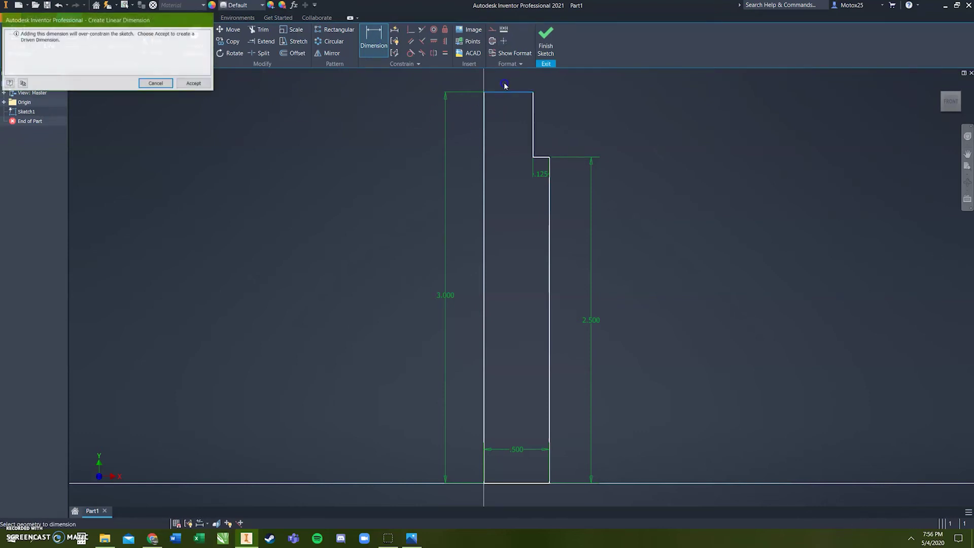
{"action": "left_click", "coordinate": [156, 83]}
Step: Finish the sketch and revolve the bottle profile a full 360 degrees about its long vertical centre line
{"action": "left_click", "coordinate": [546, 51]}
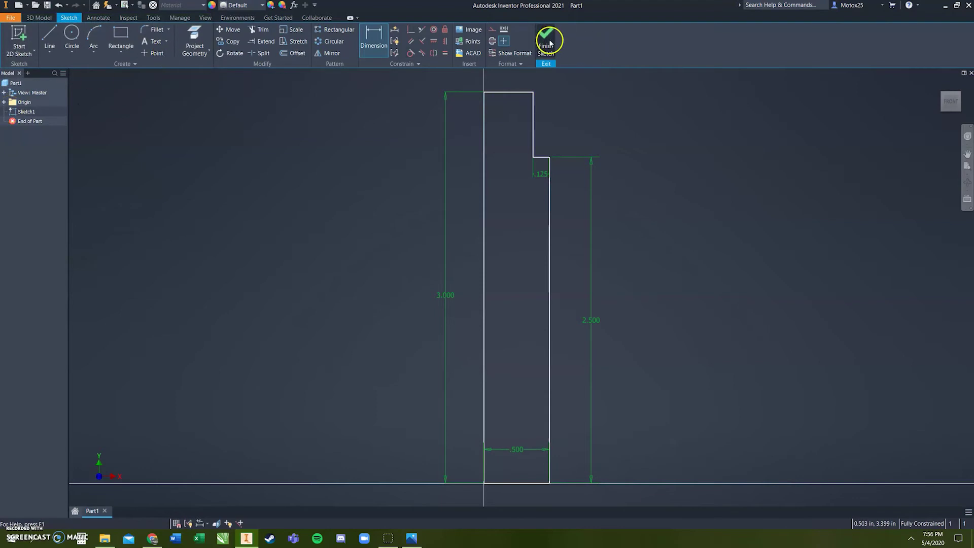
{"action": "left_click", "coordinate": [73, 36]}
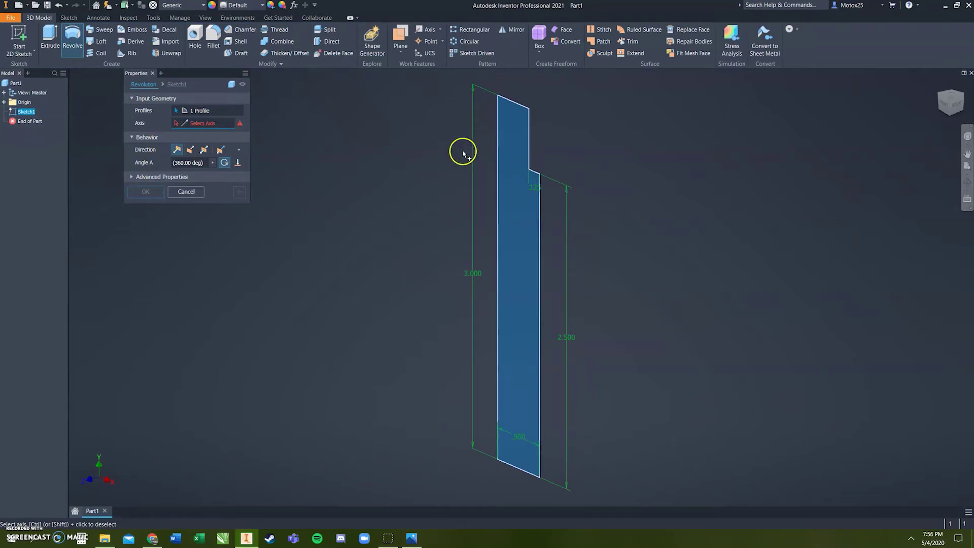
{"action": "left_click", "coordinate": [498, 138]}
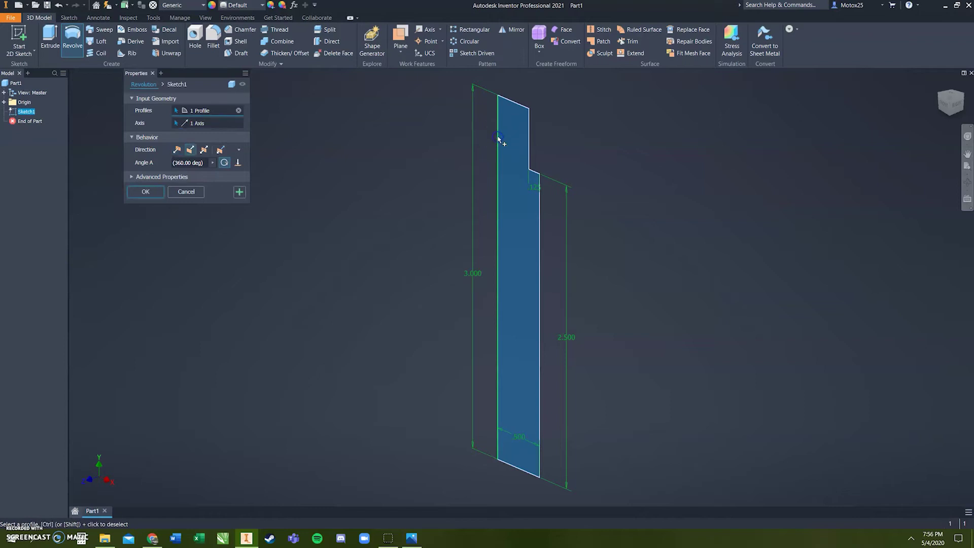
{"action": "left_click", "coordinate": [145, 193]}
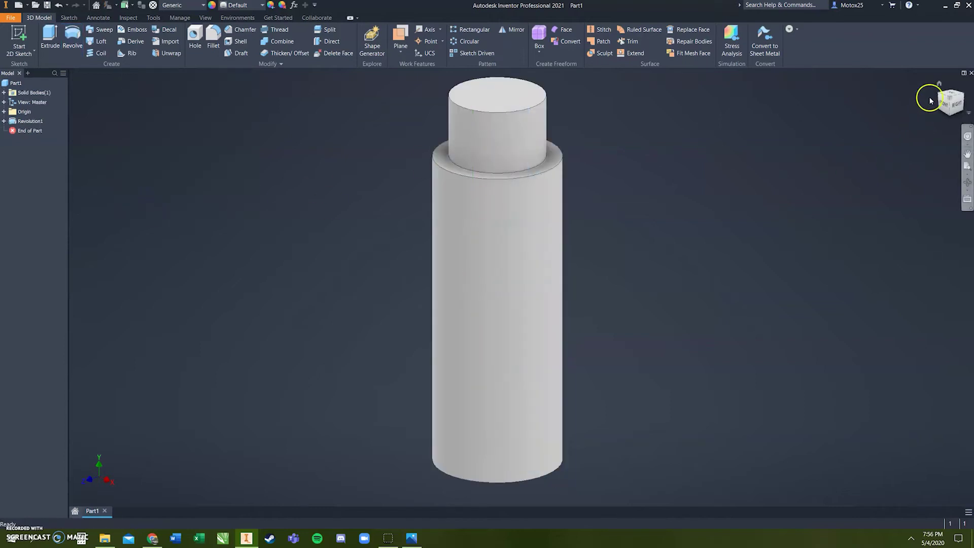
{"action": "left_click", "coordinate": [941, 84]}
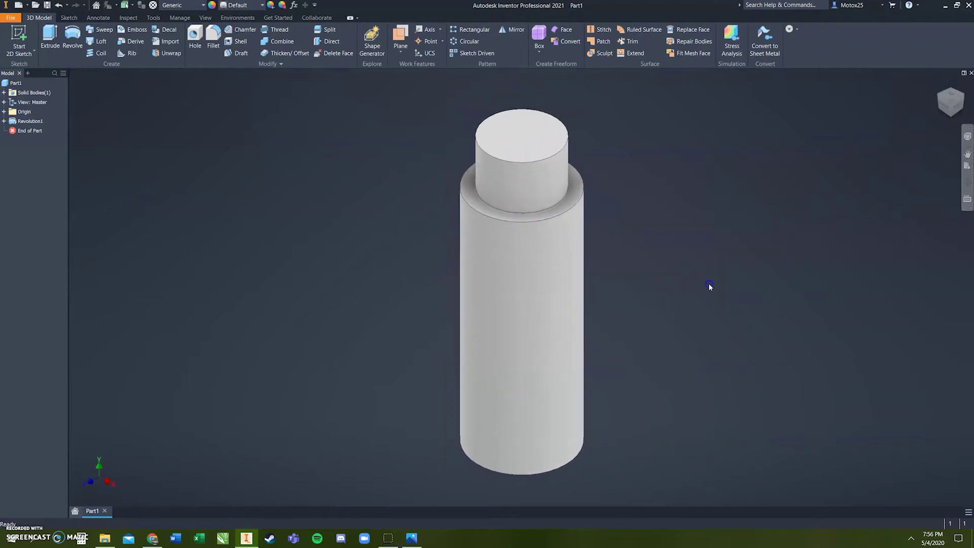
Step: Round the bottle's outer shoulder edge with a 0.125 in Smooth (G2) fillet
{"action": "left_click", "coordinate": [213, 34]}
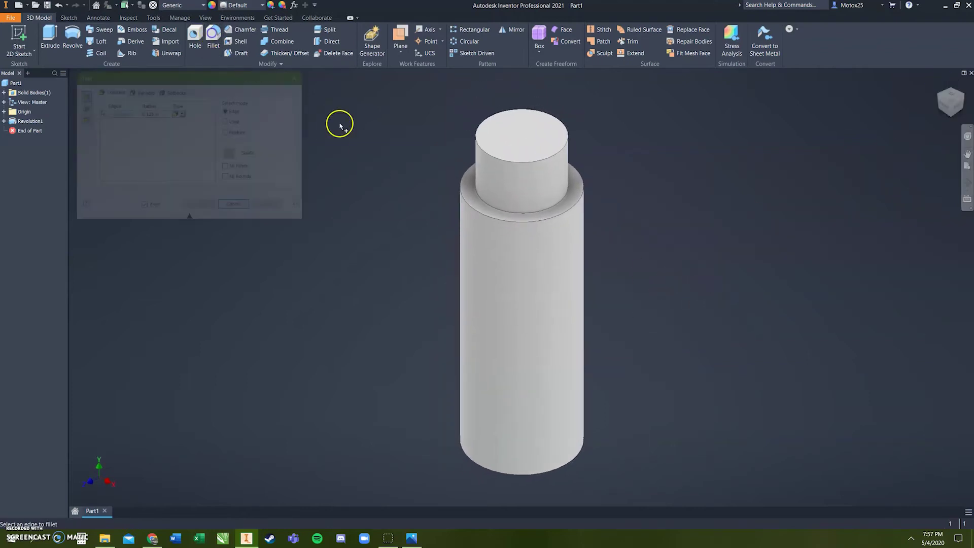
{"action": "left_click", "coordinate": [479, 215]}
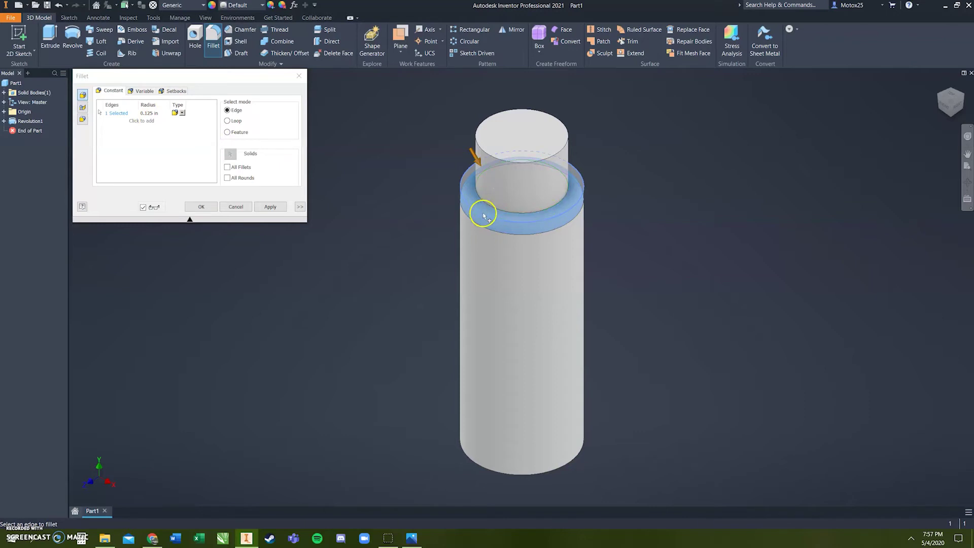
{"action": "left_click", "coordinate": [182, 113]}
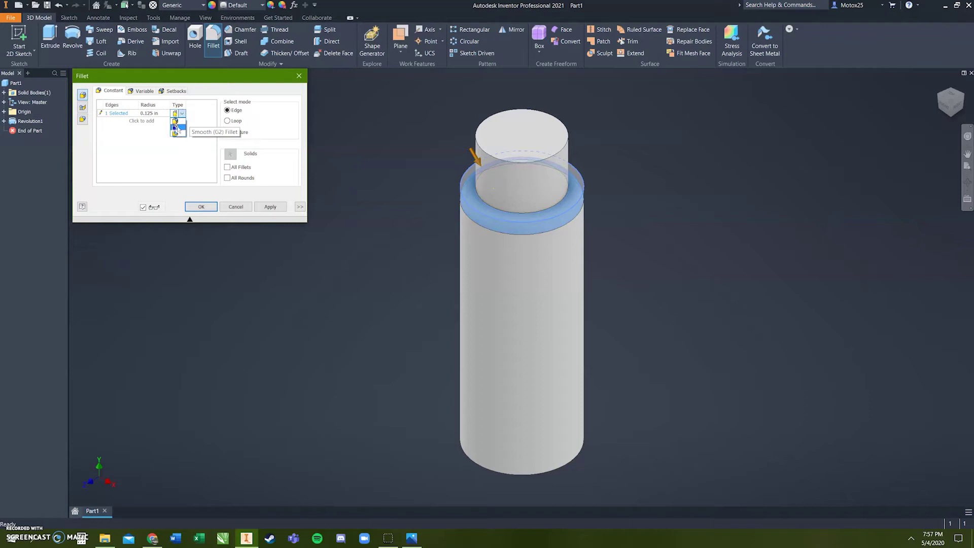
{"action": "left_click", "coordinate": [175, 126]}
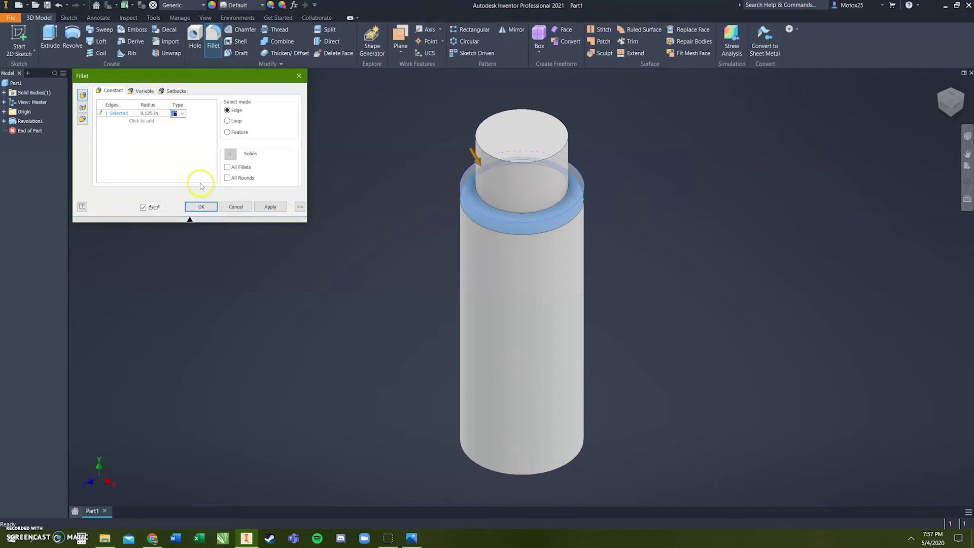
{"action": "left_click", "coordinate": [270, 206]}
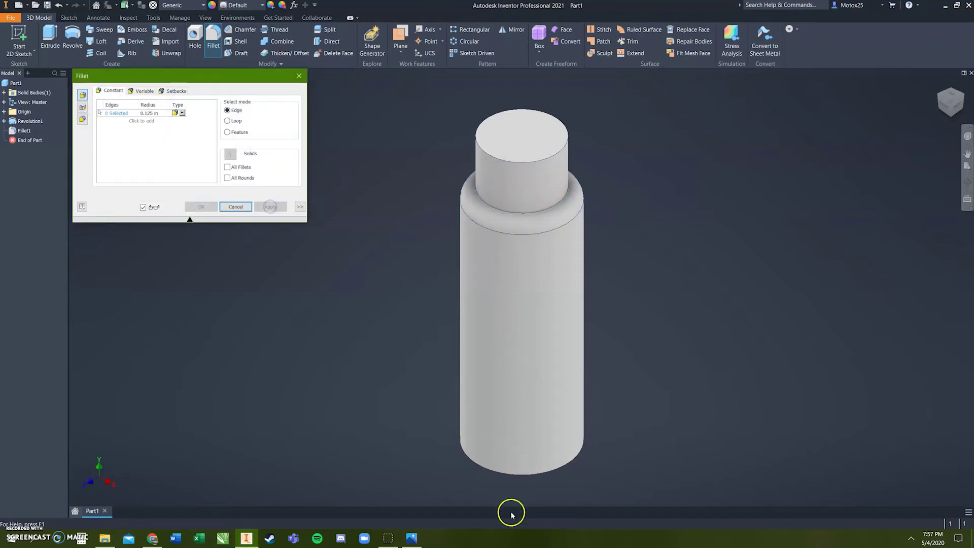
Step: Apply a 0.125 in fillet to the bottle's bottom outer edge and end the Fillet command
{"action": "left_click", "coordinate": [520, 473]}
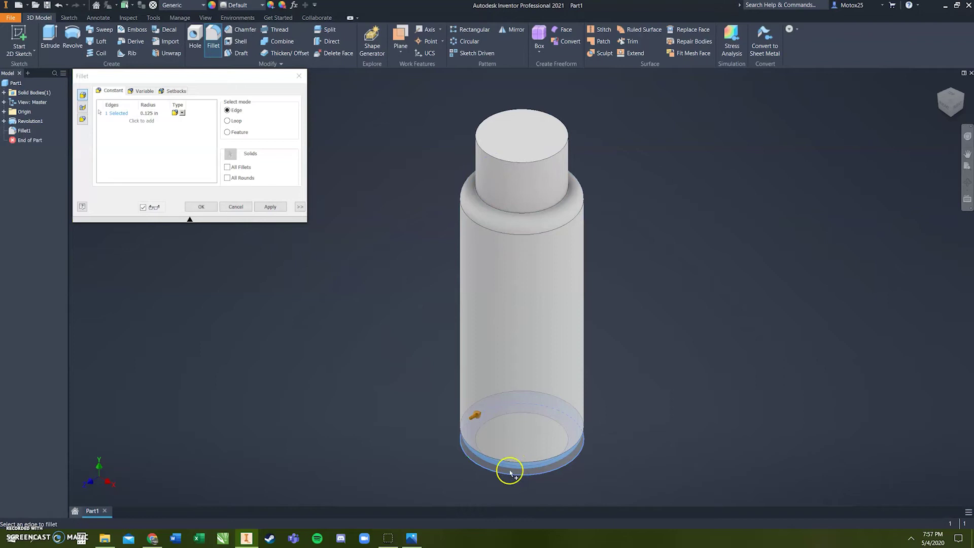
{"action": "left_click", "coordinate": [273, 206]}
{"action": "left_click", "coordinate": [237, 207]}
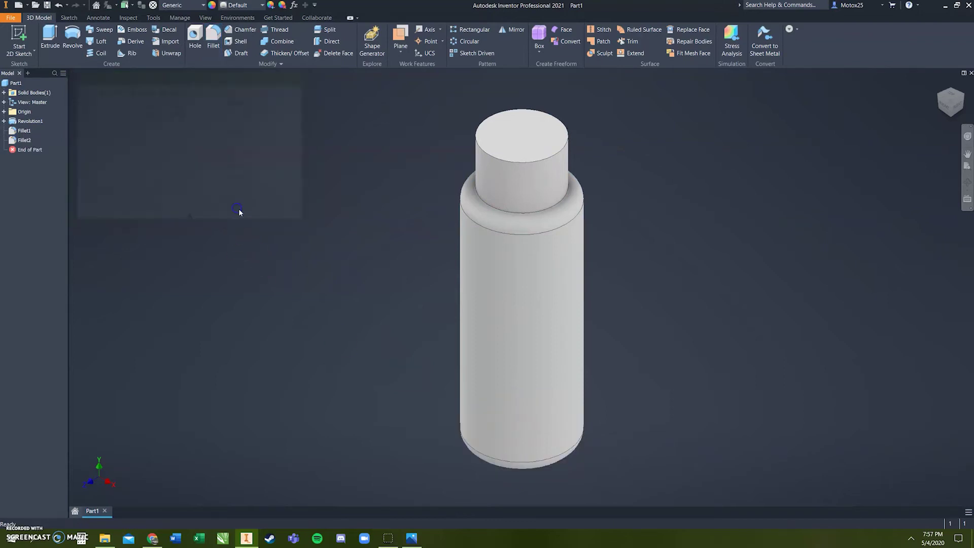
Step: Compare the bottle's shoulder and neck with the spray bottle reference image in Photos, and return to the Inventor model
{"action": "left_click", "coordinate": [966, 186]}
{"action": "mouse_move", "coordinate": [525, 332]}
{"action": "left_mouse_down"}
{"action": "mouse_move", "coordinate": [576, 298]}
{"action": "mouse_move", "coordinate": [634, 306]}
{"action": "mouse_move", "coordinate": [609, 328]}
{"action": "mouse_move", "coordinate": [559, 322]}
{"action": "mouse_move", "coordinate": [518, 344]}
{"action": "left_mouse_up"}
{"action": "key", "text": "alt+Tab"}
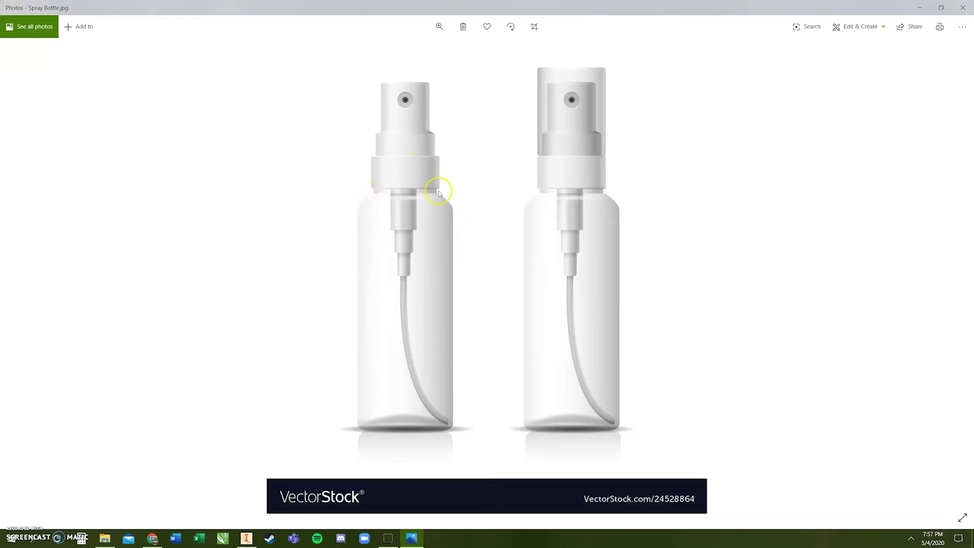
{"action": "key", "text": "alt+Tab"}
{"action": "left_click_drag", "start_coordinate": [472, 226], "coordinate": [519, 253]}
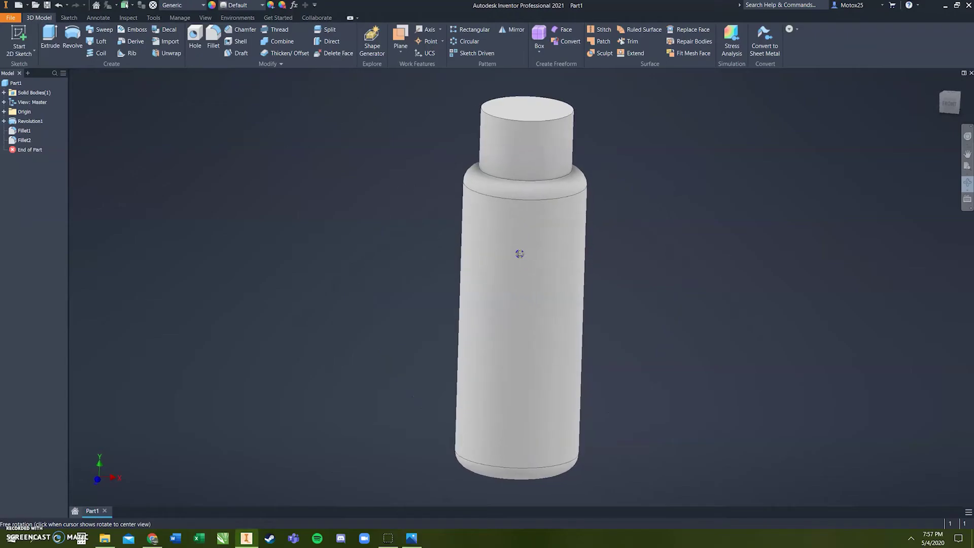
{"action": "key", "text": "Escape"}
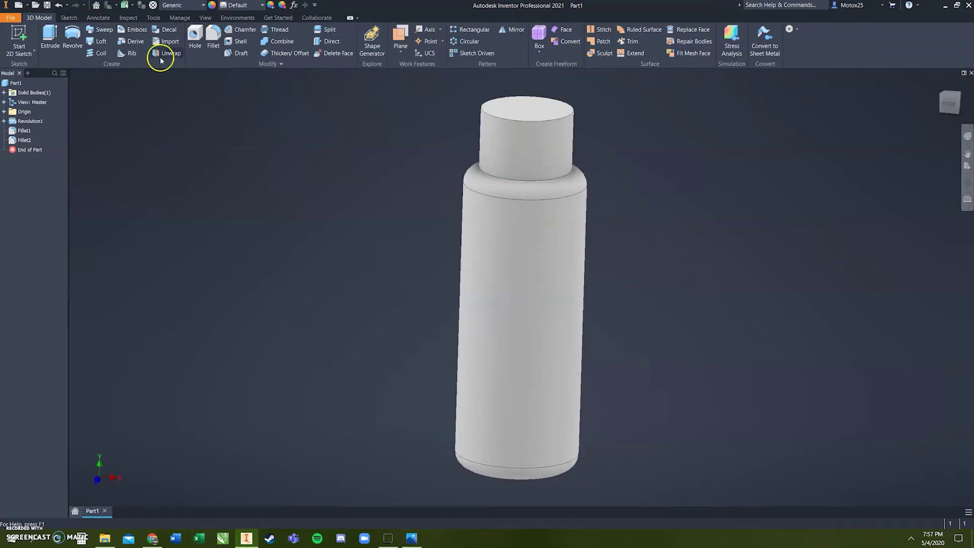
{"action": "left_click", "coordinate": [213, 38]}
{"action": "left_click", "coordinate": [498, 180]}
{"action": "left_click", "coordinate": [438, 204]}
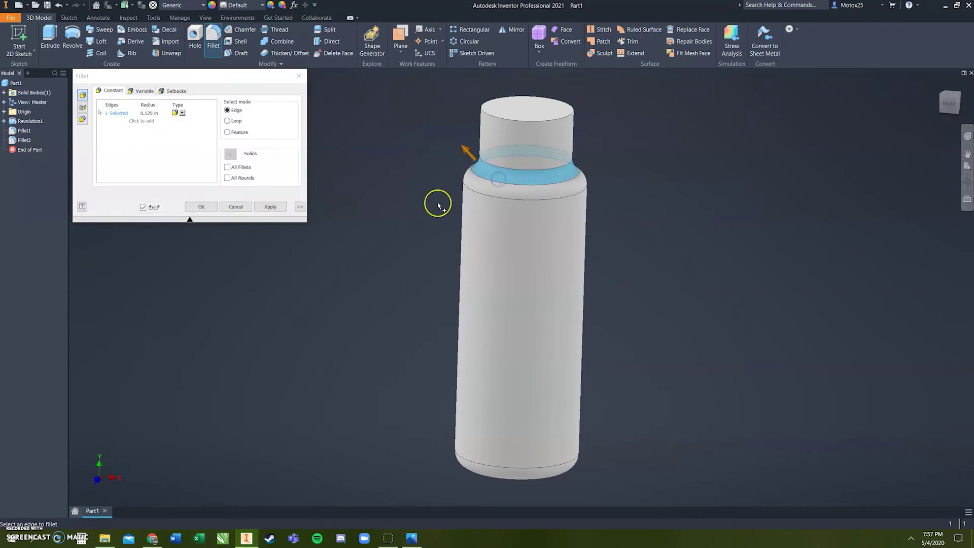
{"action": "left_click", "coordinate": [240, 207]}
{"action": "left_click", "coordinate": [534, 165]}
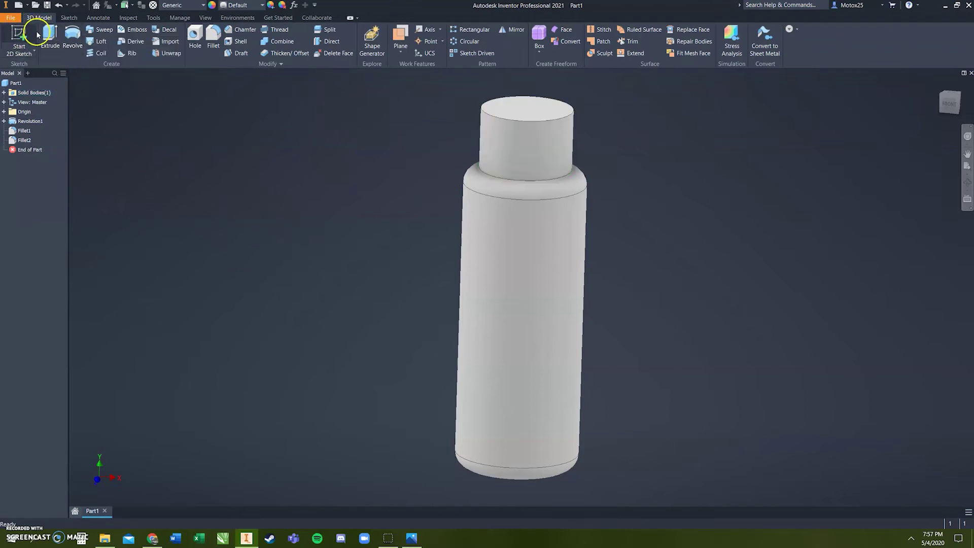
Step: Try to shell the bottle by removing the neck's side face and the body's outer face
{"action": "left_click", "coordinate": [239, 41]}
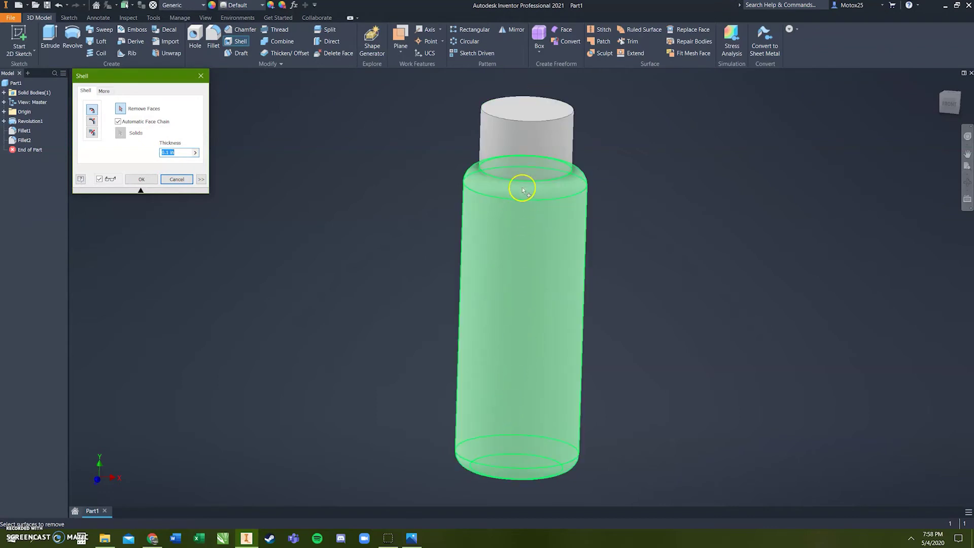
{"action": "left_click", "coordinate": [522, 136]}
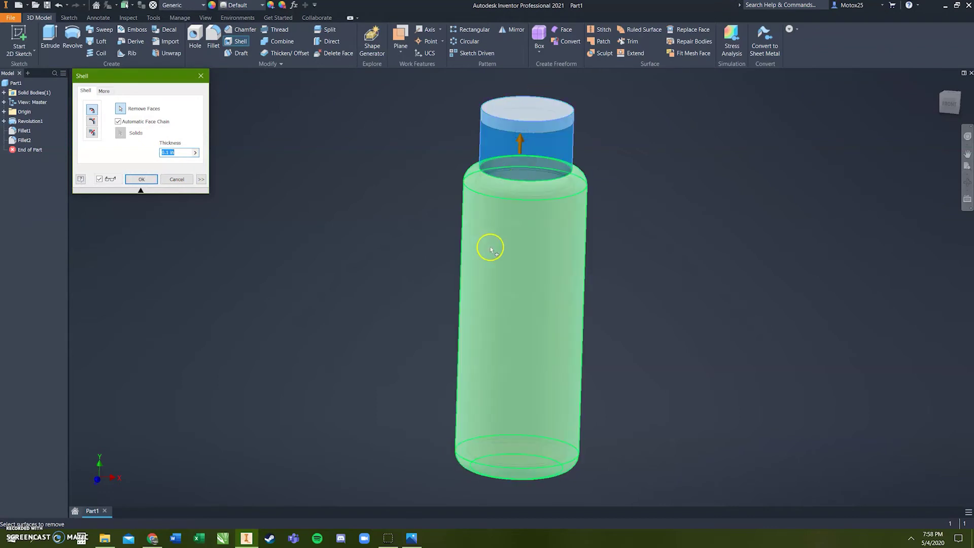
{"action": "left_click", "coordinate": [492, 249]}
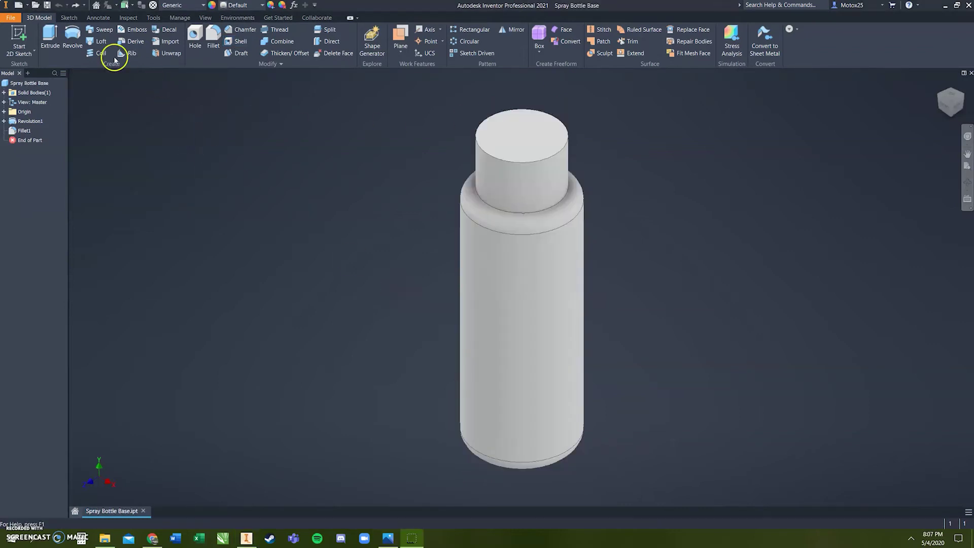
Step: Apply a .05 in fillet to the edge where the neck meets the shoulder
{"action": "left_click", "coordinate": [213, 40]}
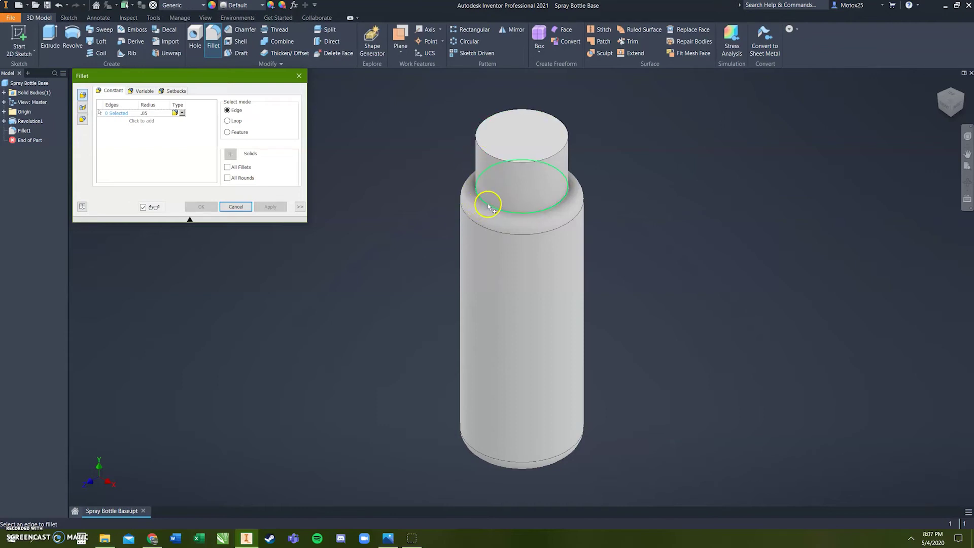
{"action": "left_click", "coordinate": [482, 204]}
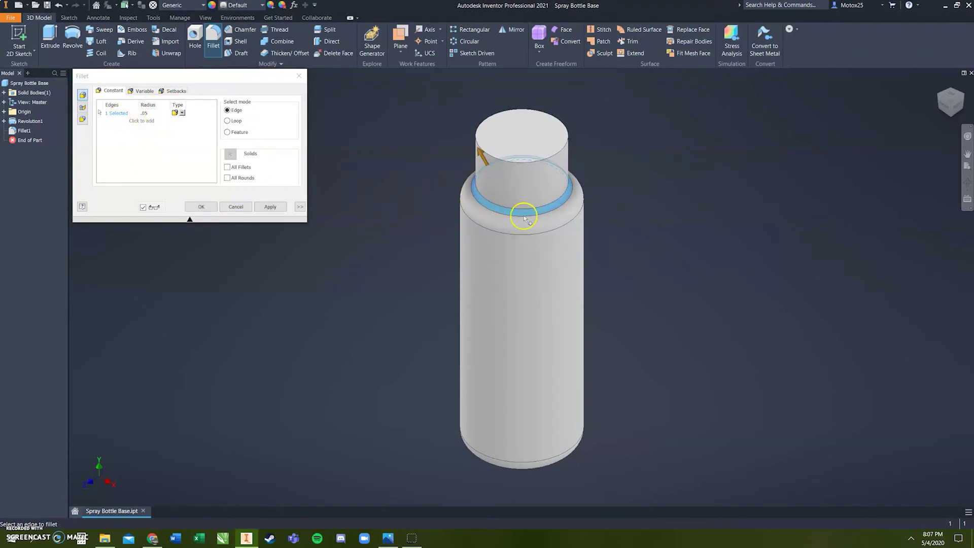
{"action": "left_click", "coordinate": [272, 207]}
{"action": "left_click", "coordinate": [236, 206]}
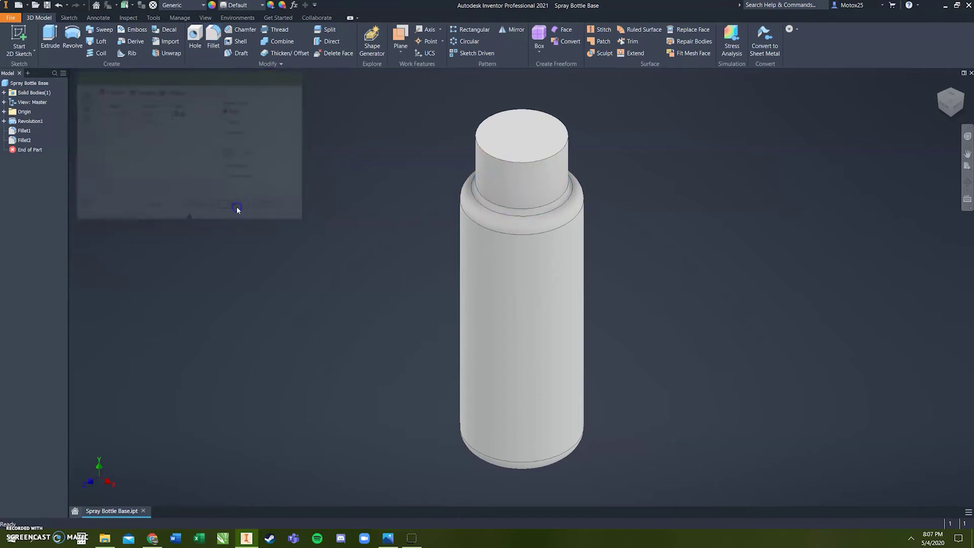
Step: Shell the bottle with a .02 in wall thickness, removing the neck's top face, and check the hollow body
{"action": "left_click", "coordinate": [237, 47]}
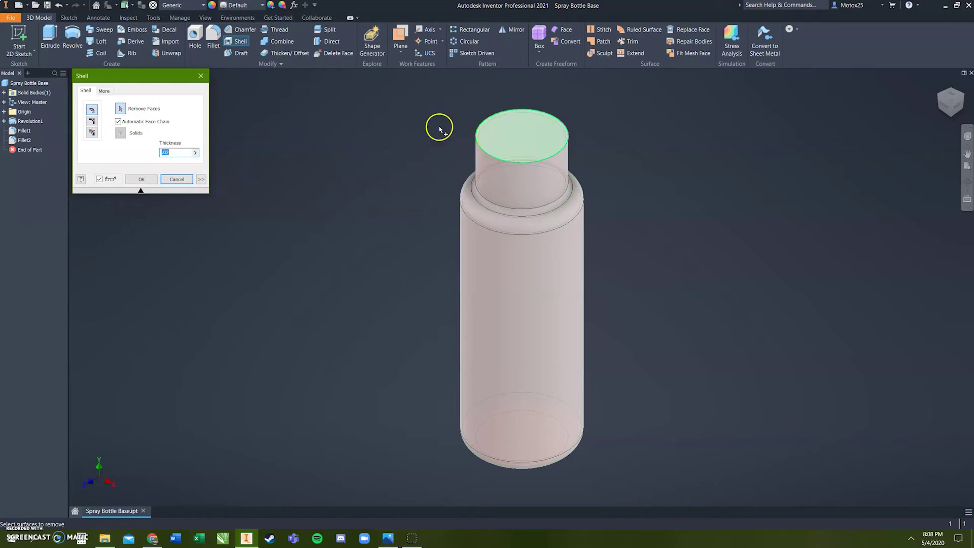
{"action": "left_click", "coordinate": [513, 138]}
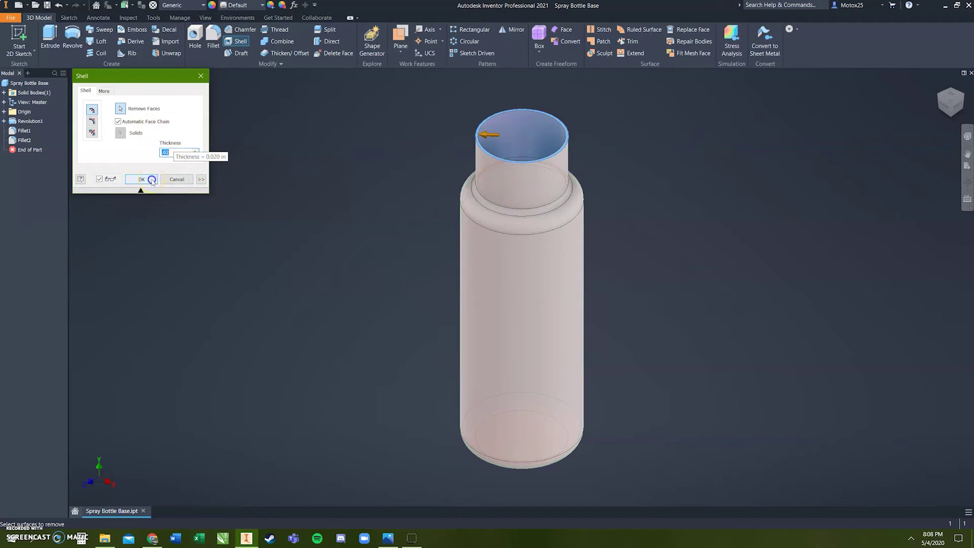
{"action": "left_click", "coordinate": [152, 180]}
{"action": "left_click", "coordinate": [967, 184]}
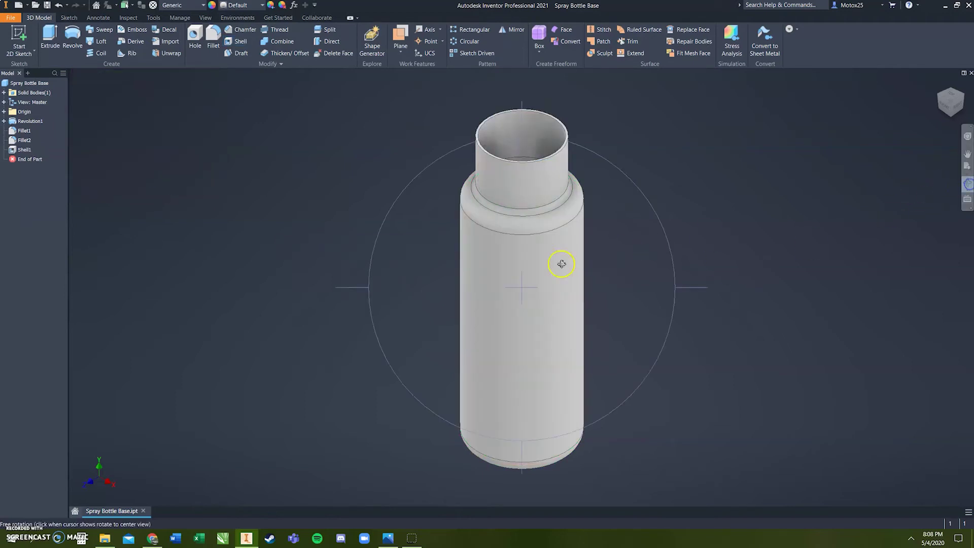
{"action": "left_click_drag", "start_coordinate": [569, 239], "coordinate": [561, 221]}
{"action": "left_click", "coordinate": [938, 81]}
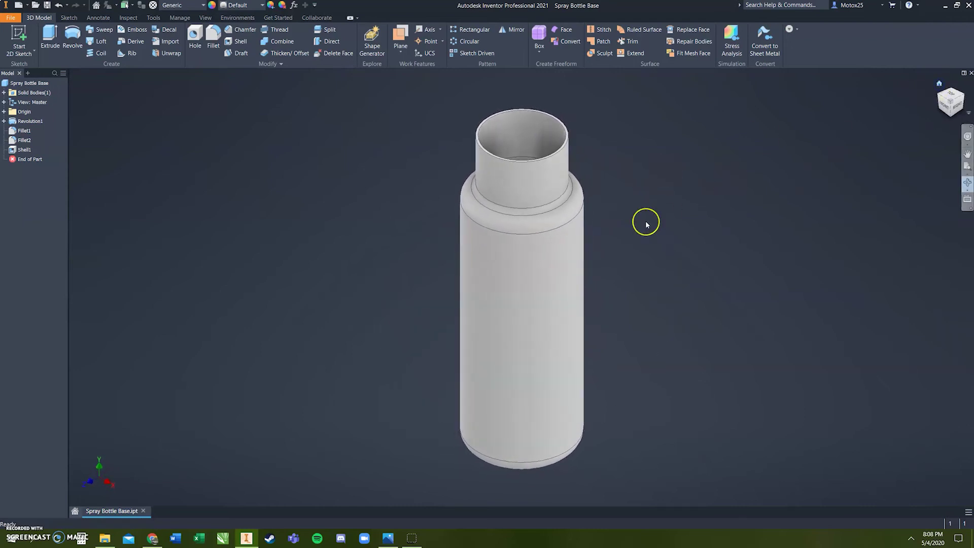
{"action": "key", "text": "Escape"}
Step: Select all features from Revolution1 to Shell1 and switch the appearance list to the Autodesk Appearance Library
{"action": "middle_click_drag", "start_coordinate": [572, 255], "coordinate": [513, 253]}
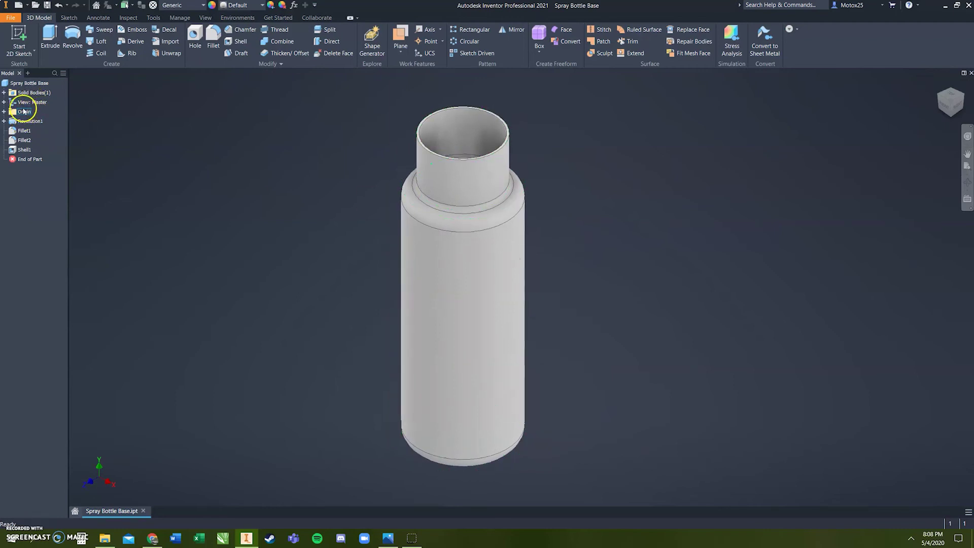
{"action": "left_click", "coordinate": [14, 123]}
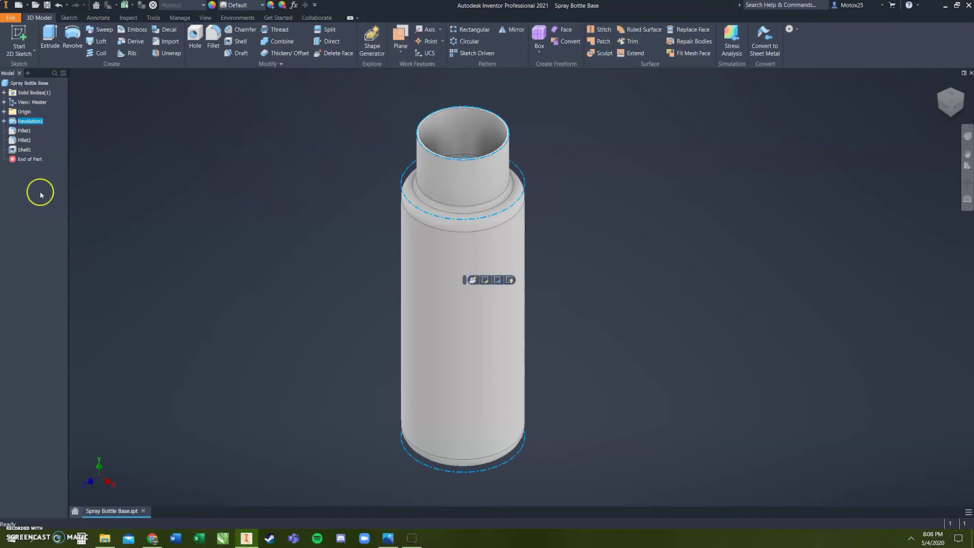
{"action": "left_click", "coordinate": [24, 151], "text": "shift"}
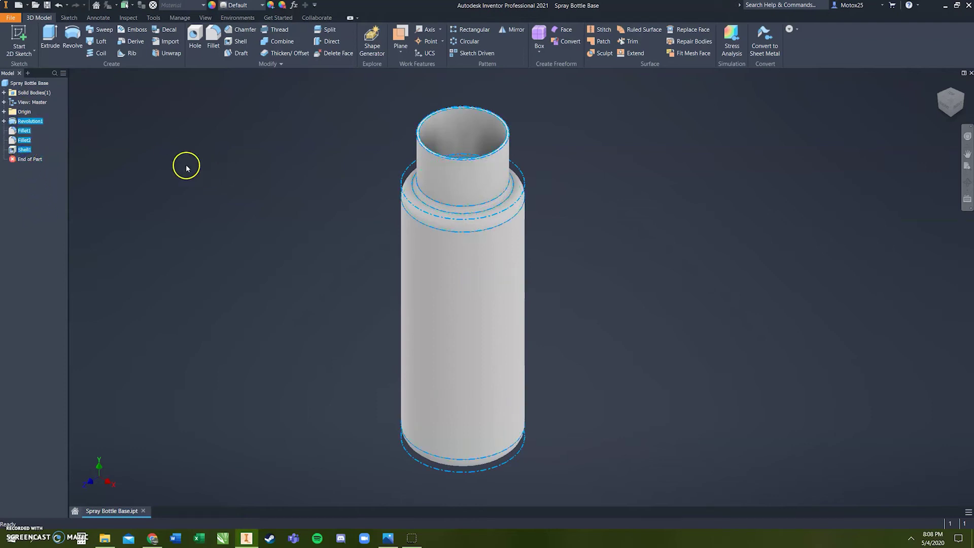
{"action": "left_click", "coordinate": [263, 9]}
{"action": "scroll", "coordinate": [319, 401], "scroll_direction": "down", "scroll_amount": 1}
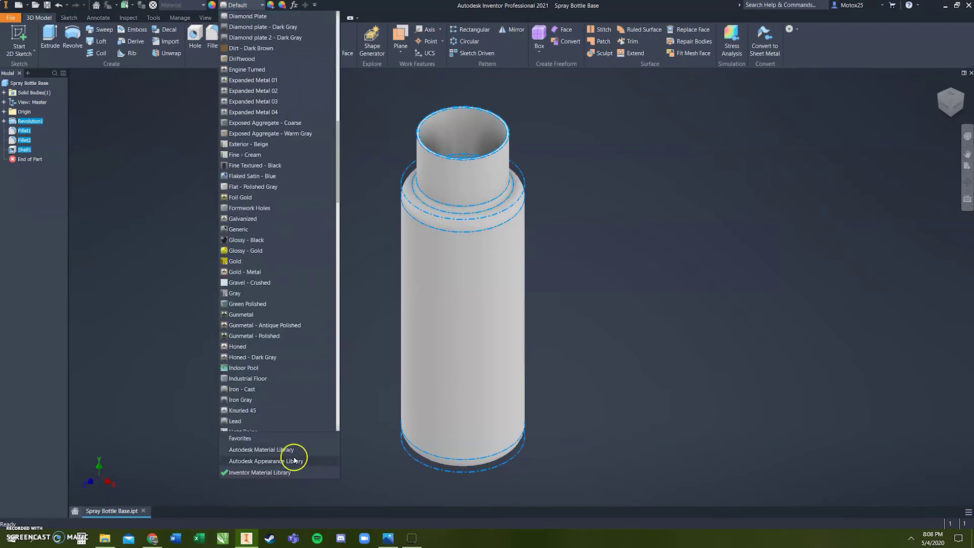
{"action": "left_click", "coordinate": [287, 462]}
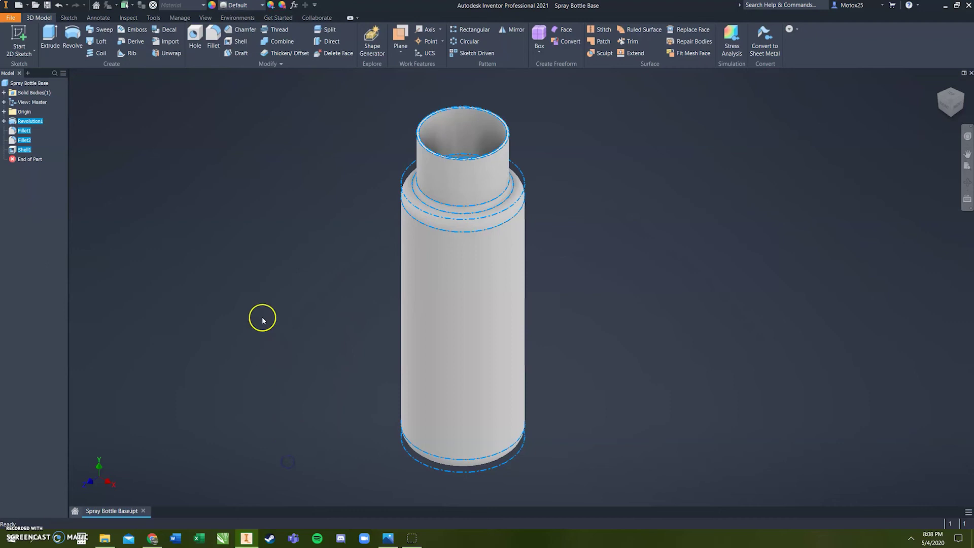
Step: Apply the Clear appearance to the selected bottle features
{"action": "left_click", "coordinate": [262, 6]}
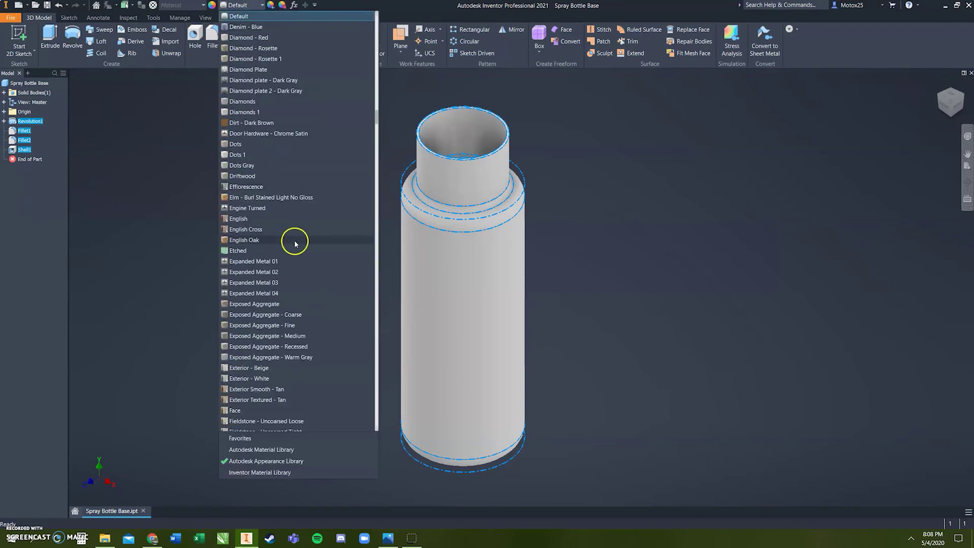
{"action": "scroll", "coordinate": [297, 271], "scroll_direction": "up", "scroll_amount": 2}
{"action": "scroll", "coordinate": [284, 274], "scroll_direction": "up", "scroll_amount": 13}
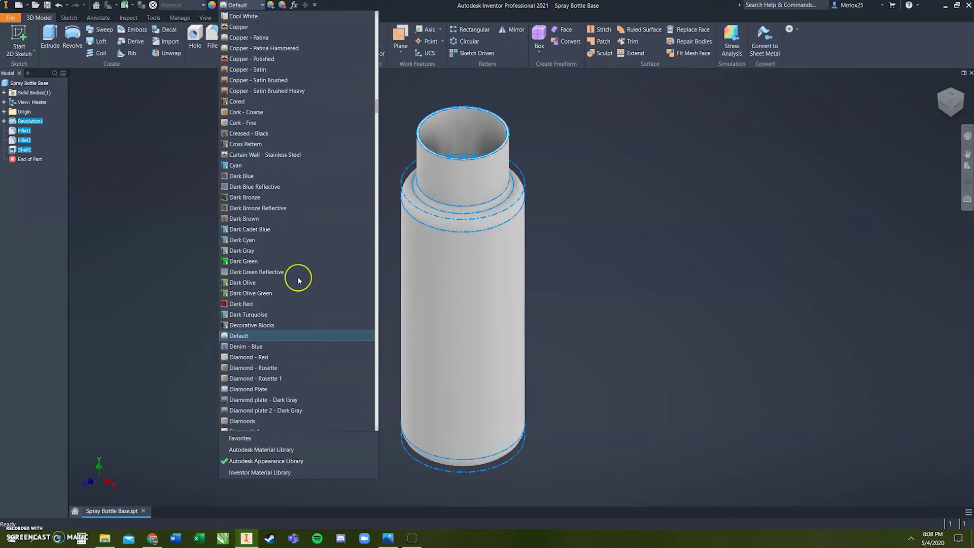
{"action": "scroll", "coordinate": [298, 280], "scroll_direction": "up", "scroll_amount": 2}
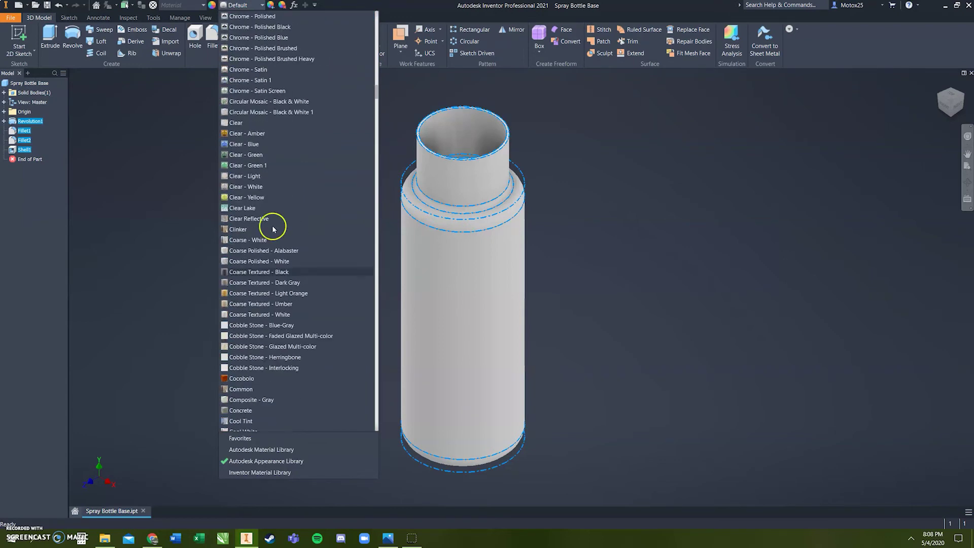
{"action": "left_click", "coordinate": [249, 123]}
{"action": "left_click", "coordinate": [226, 160]}
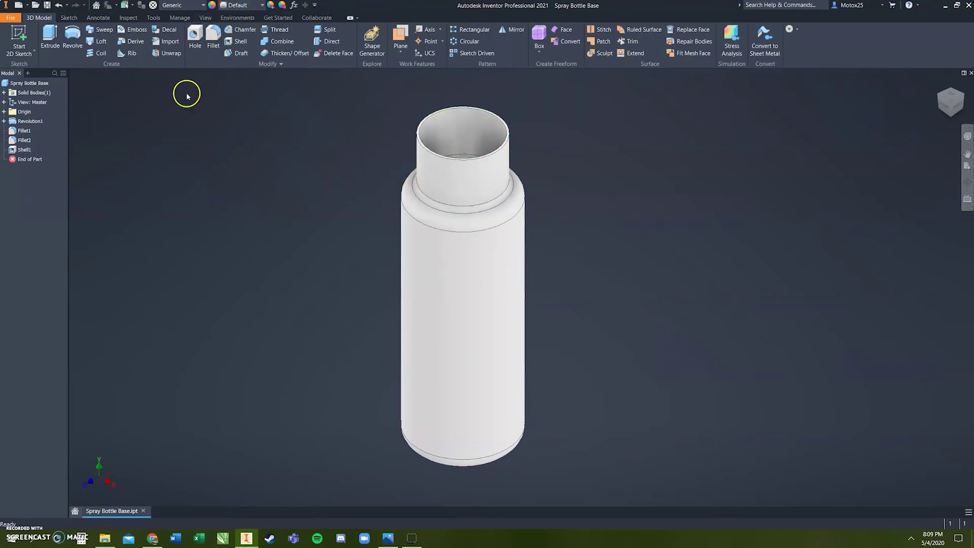
Step: Set the visual style to Realistic with a Perspective projection and turn on shadows
{"action": "left_click", "coordinate": [205, 18]}
{"action": "left_click", "coordinate": [172, 34]}
{"action": "left_click", "coordinate": [179, 64]}
{"action": "left_click", "coordinate": [267, 34]}
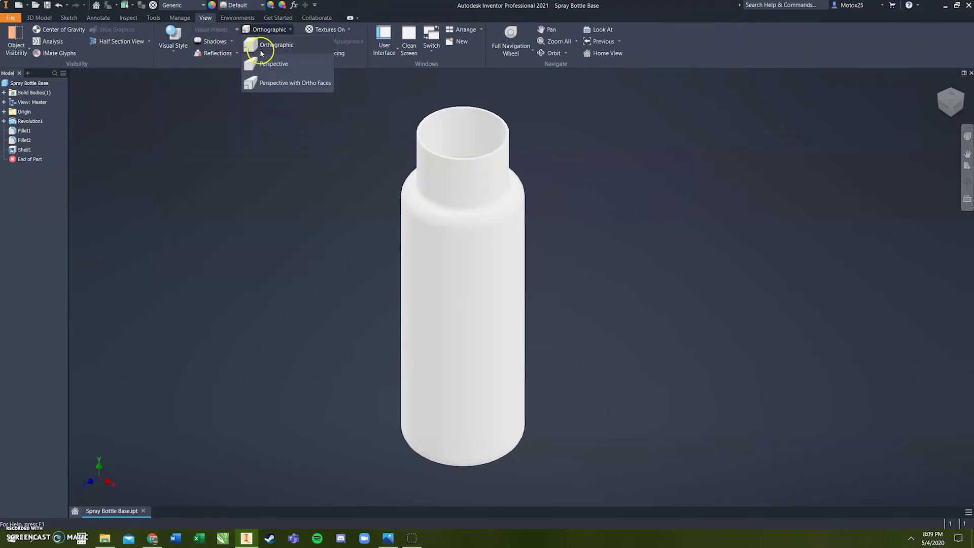
{"action": "left_click", "coordinate": [256, 51]}
{"action": "left_click", "coordinate": [222, 47]}
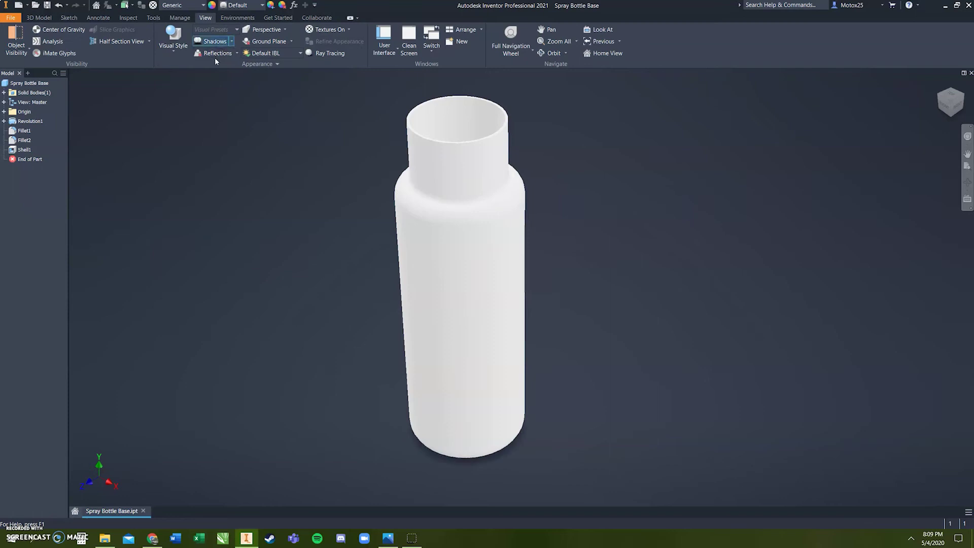
Step: Preview the bottle with ray tracing from the home view, and turn ray tracing off again
{"action": "left_click", "coordinate": [940, 85]}
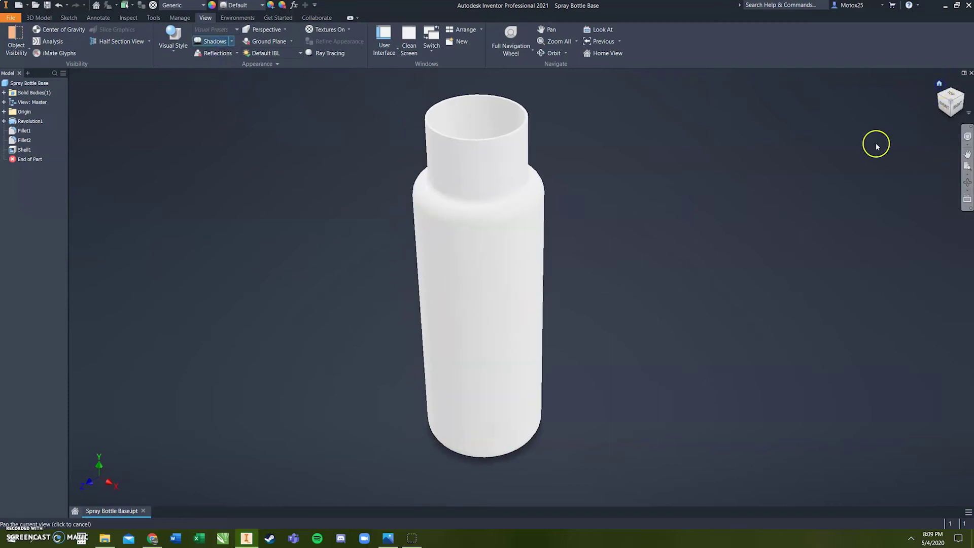
{"action": "middle_click_drag", "start_coordinate": [752, 226], "coordinate": [578, 261]}
{"action": "scroll", "coordinate": [726, 227], "scroll_direction": "up", "scroll_amount": 4}
{"action": "scroll", "coordinate": [554, 249], "scroll_direction": "down", "scroll_amount": 2}
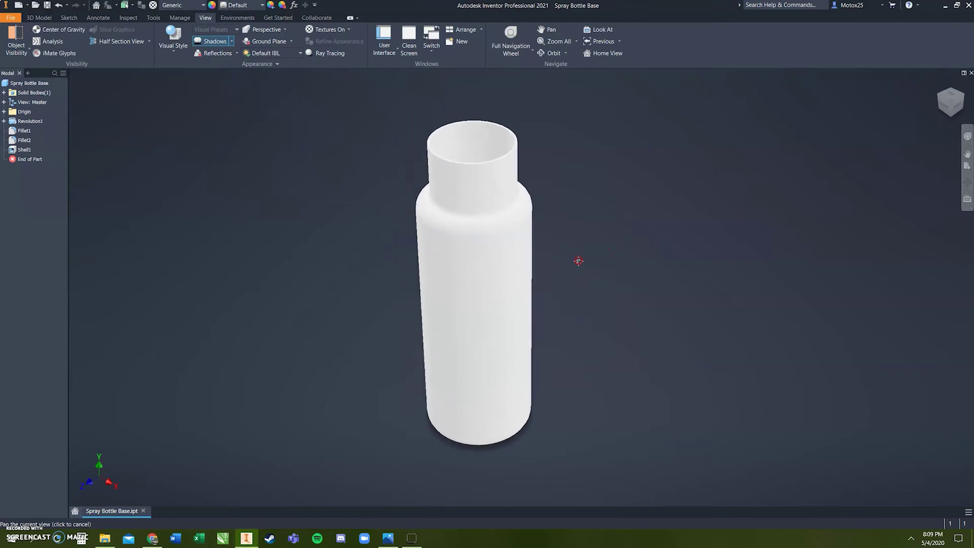
{"action": "left_click", "coordinate": [950, 104]}
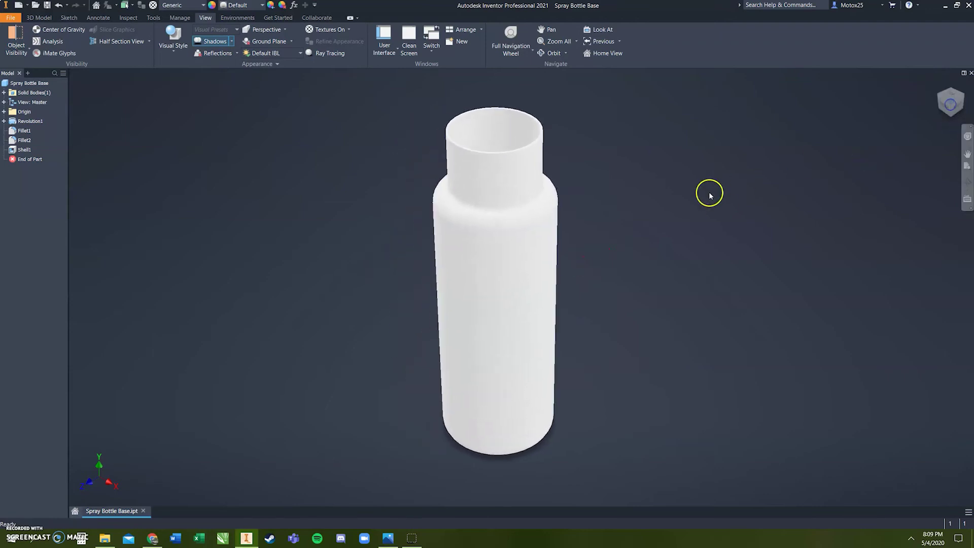
{"action": "left_click", "coordinate": [326, 56]}
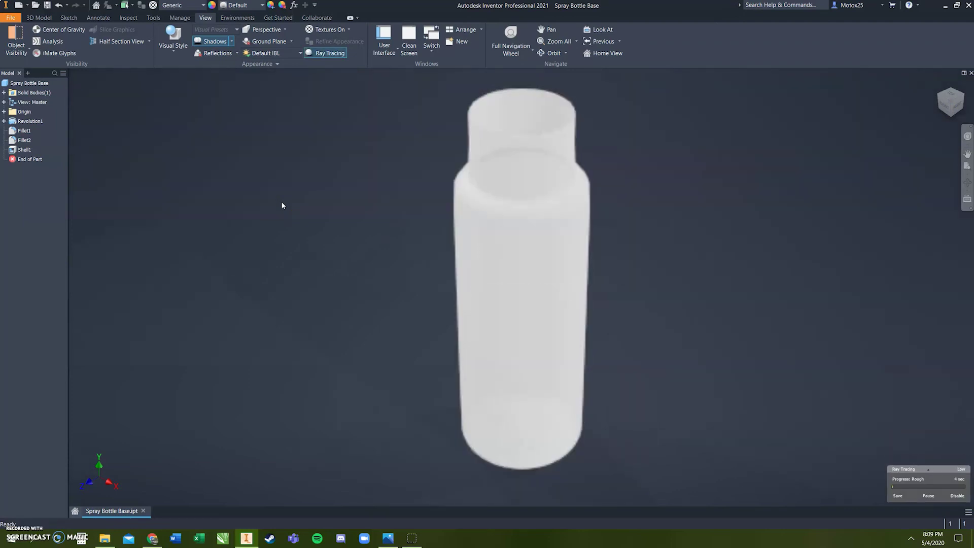
{"action": "left_click", "coordinate": [293, 219]}
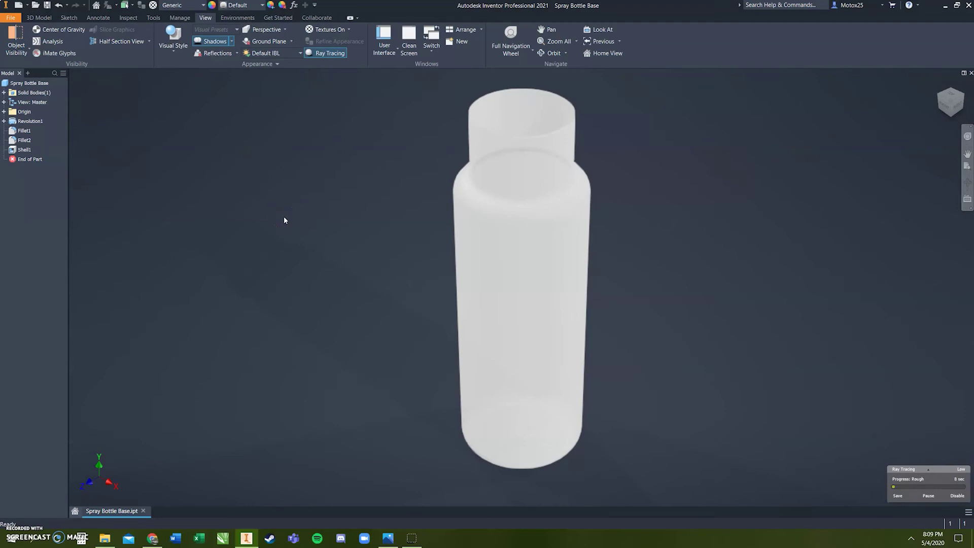
{"action": "left_click", "coordinate": [328, 56]}
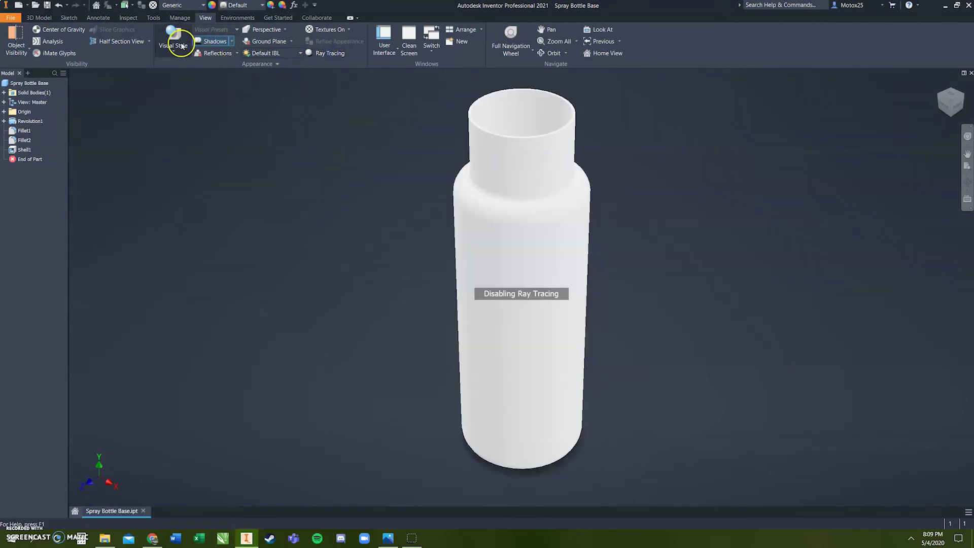
Step: Return the projection to Orthographic and set the visual style to Shaded with Edges
{"action": "left_click", "coordinate": [42, 19]}
{"action": "left_click", "coordinate": [30, 121]}
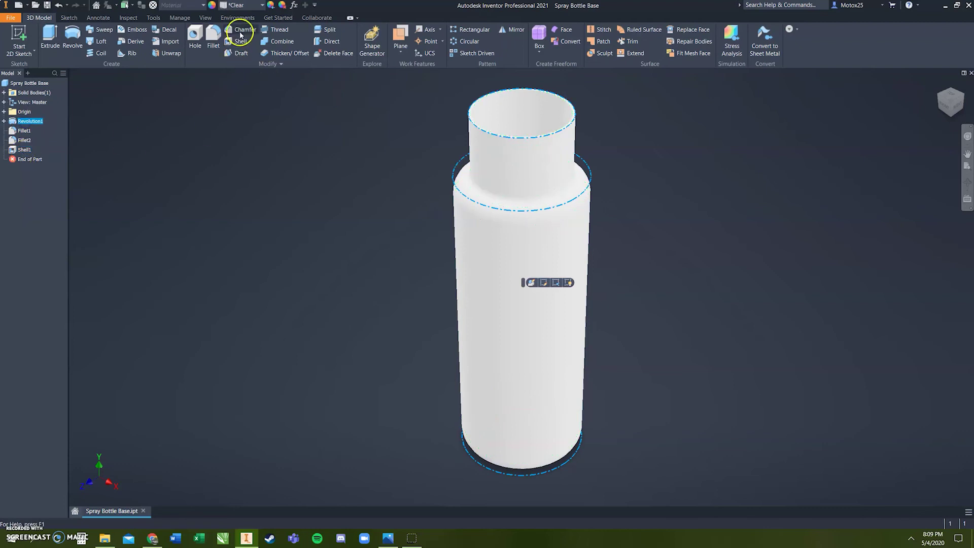
{"action": "left_click", "coordinate": [205, 18]}
{"action": "left_click", "coordinate": [269, 29]}
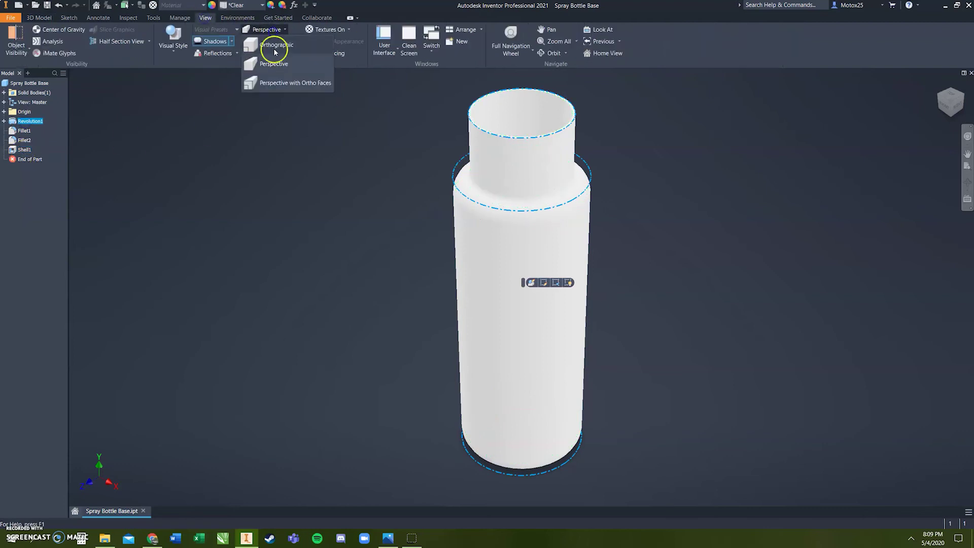
{"action": "left_click", "coordinate": [274, 49]}
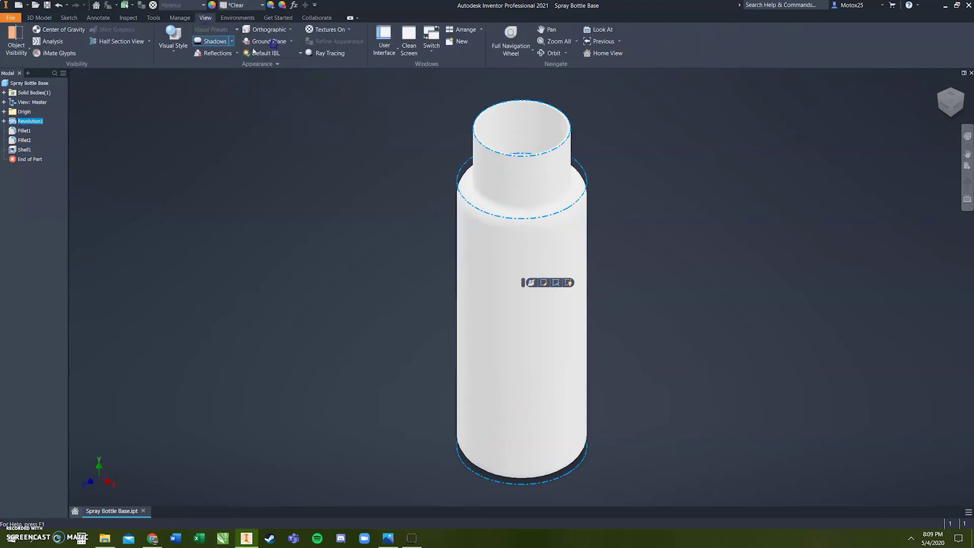
{"action": "left_click", "coordinate": [174, 49]}
{"action": "left_click", "coordinate": [195, 110]}
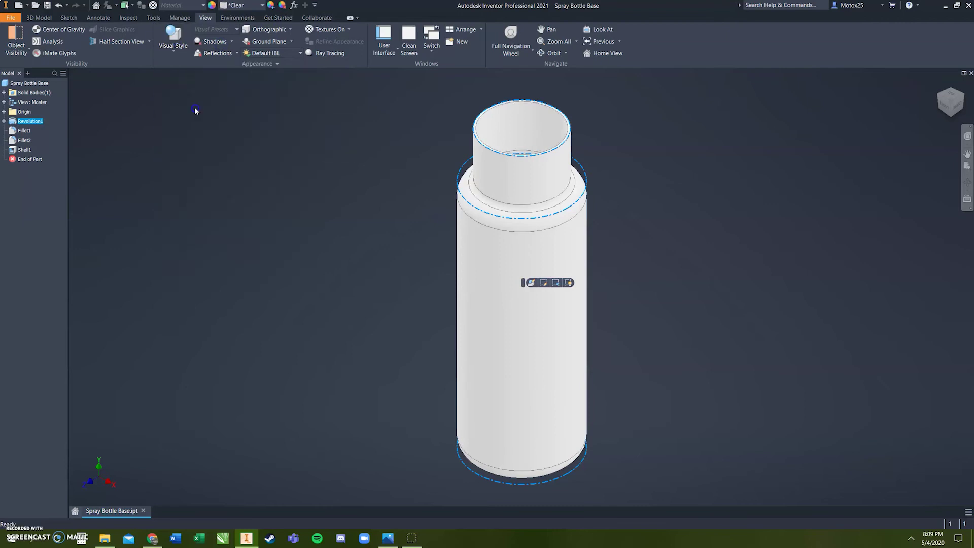
Step: Try the Clear - White and Clear - Green appearances on the features from Revolution1 to Shell1
{"action": "left_click", "coordinate": [23, 121]}
{"action": "left_click", "coordinate": [24, 150], "text": "shift"}
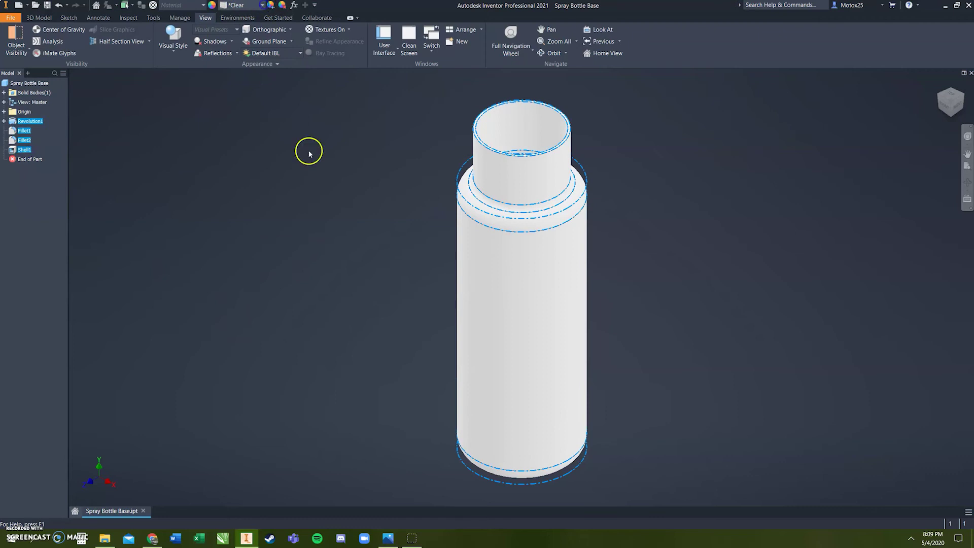
{"action": "scroll", "coordinate": [264, 190], "scroll_direction": "up", "scroll_amount": 2}
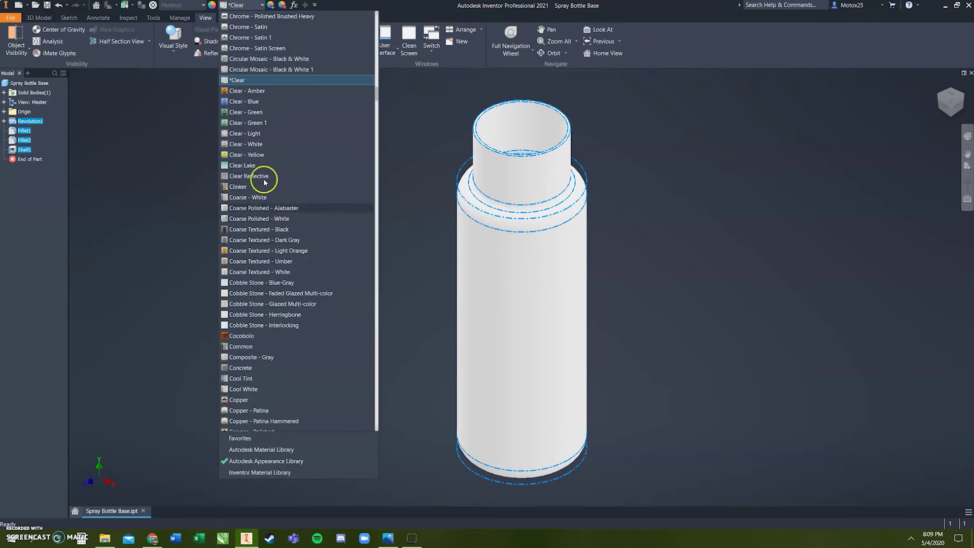
{"action": "left_click", "coordinate": [262, 144]}
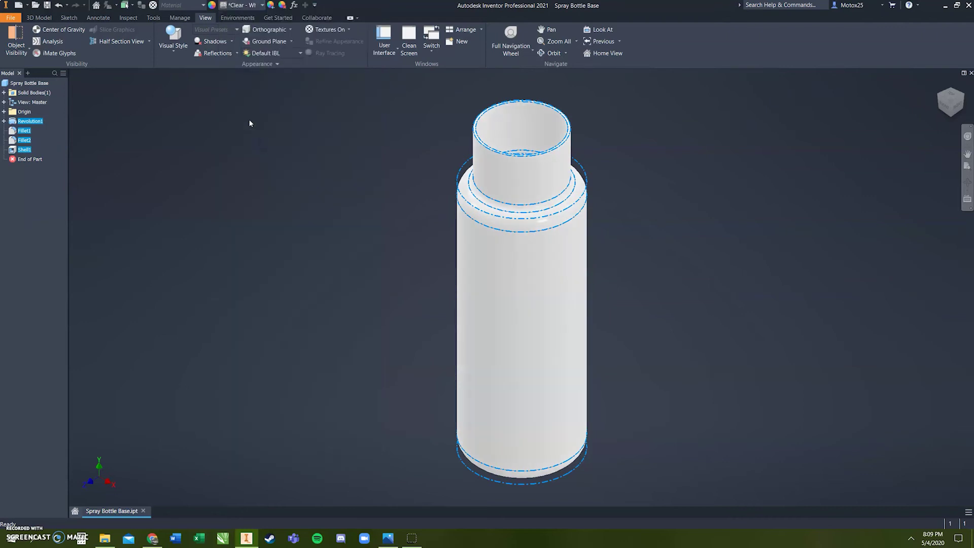
{"action": "left_click", "coordinate": [254, 6]}
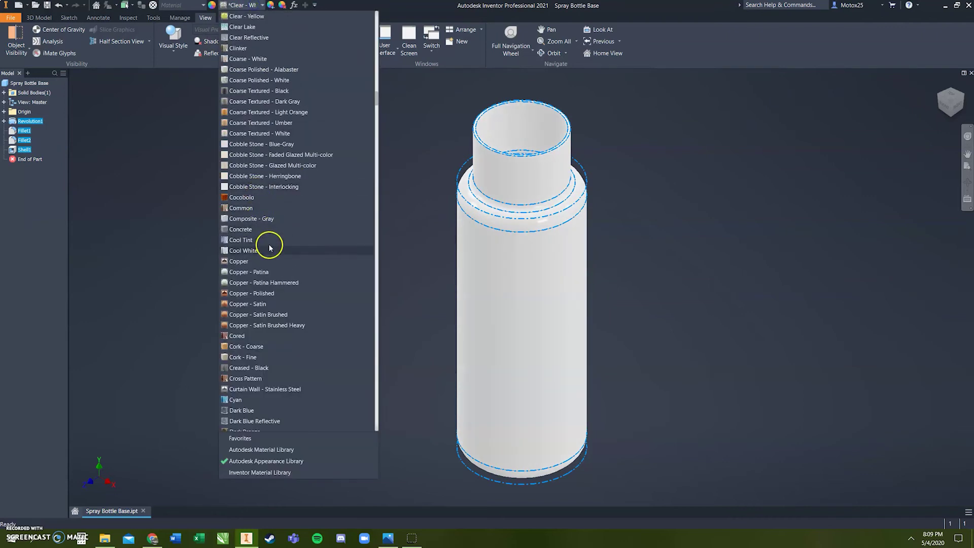
{"action": "scroll", "coordinate": [282, 292], "scroll_direction": "up", "scroll_amount": 6}
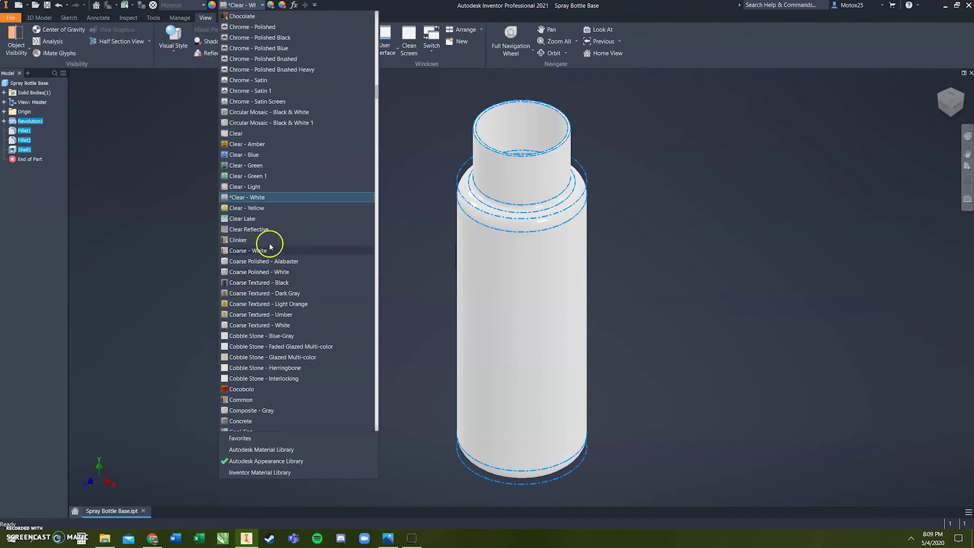
{"action": "left_click", "coordinate": [248, 165]}
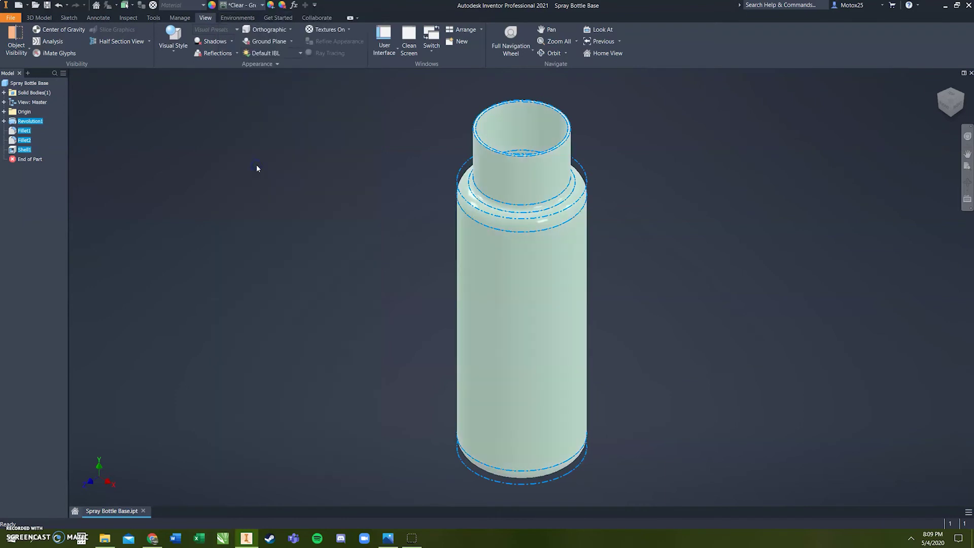
Step: Apply the Clear - Blue appearance to the selected bottle features
{"action": "left_click", "coordinate": [252, 7]}
{"action": "scroll", "coordinate": [277, 206], "scroll_direction": "up", "scroll_amount": 3}
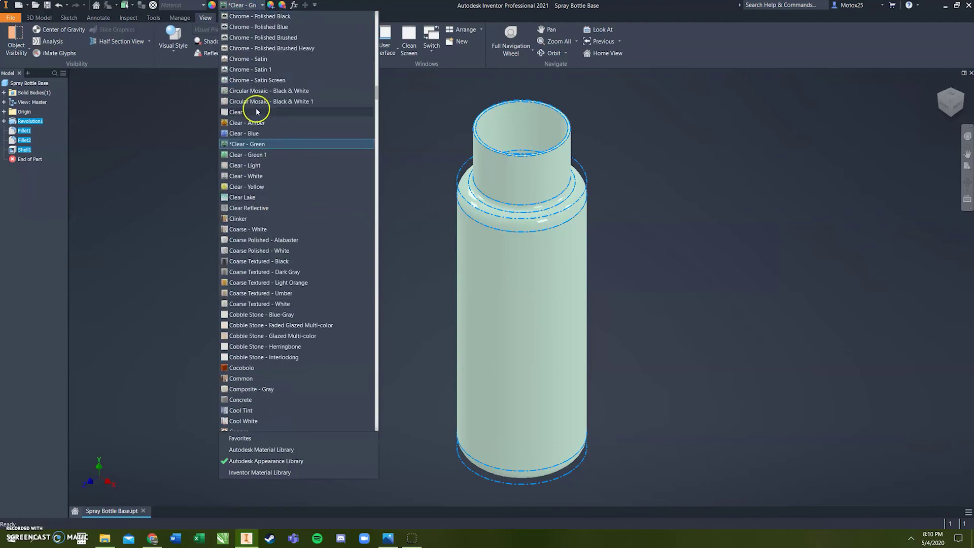
{"action": "left_click", "coordinate": [252, 133]}
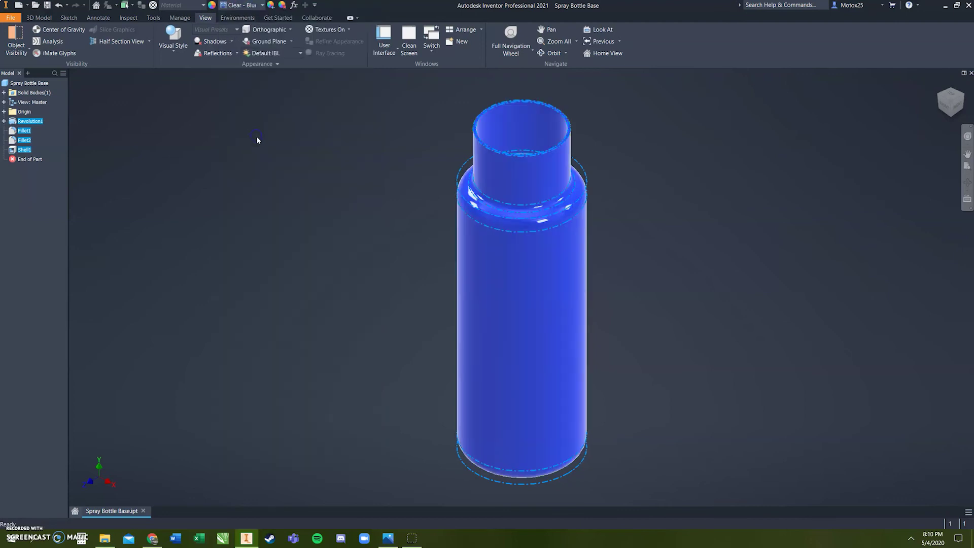
Step: Set the visual style to Realistic and turn on ray tracing to check the bottle's transparency from several angles
{"action": "left_click", "coordinate": [202, 18]}
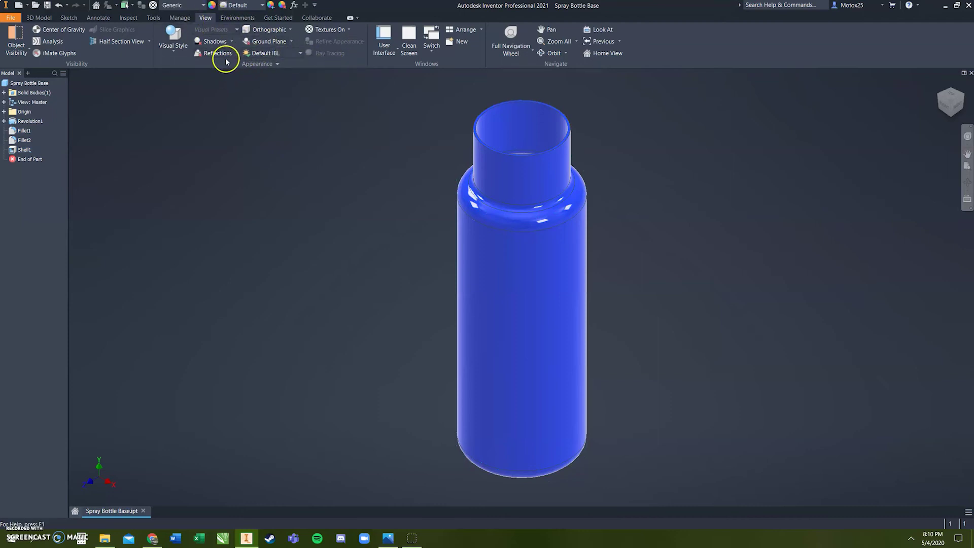
{"action": "left_click", "coordinate": [181, 46]}
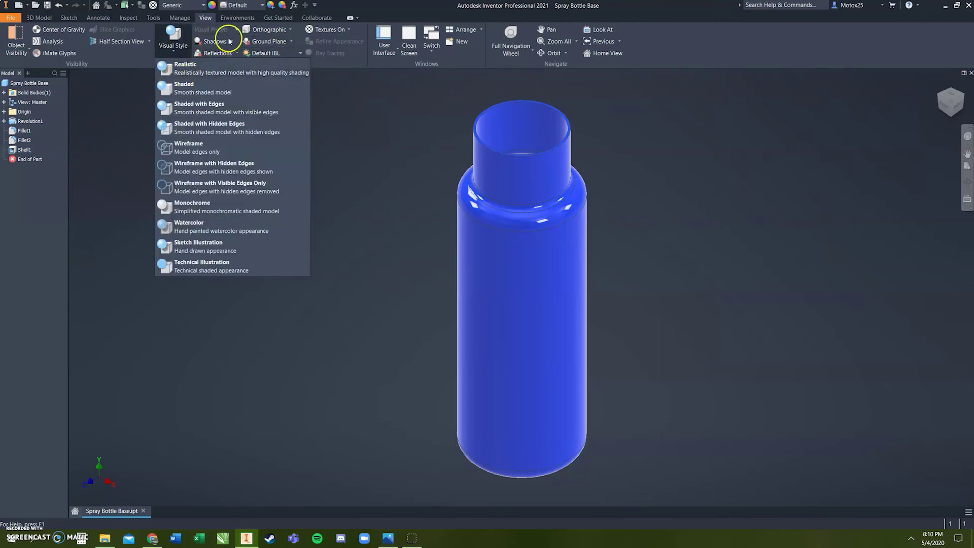
{"action": "left_click", "coordinate": [213, 68]}
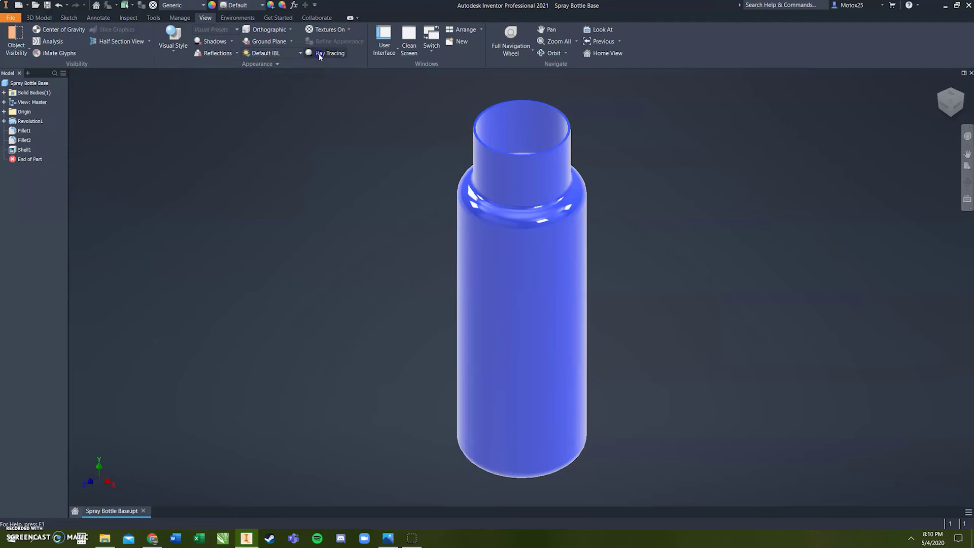
{"action": "left_click", "coordinate": [319, 53]}
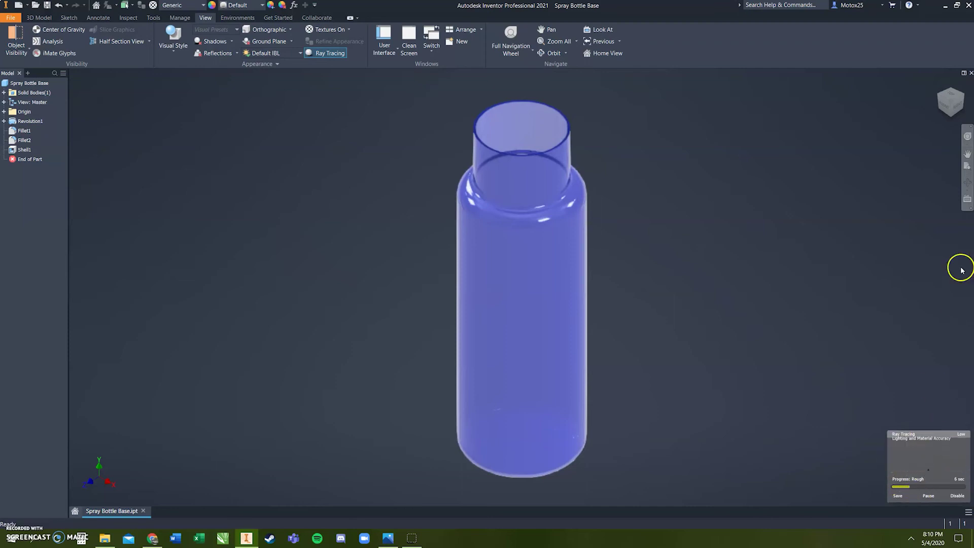
{"action": "left_click", "coordinate": [967, 182]}
{"action": "mouse_move", "coordinate": [617, 304]}
{"action": "left_mouse_down"}
{"action": "mouse_move", "coordinate": [583, 307]}
{"action": "mouse_move", "coordinate": [587, 336]}
{"action": "mouse_move", "coordinate": [608, 357]}
{"action": "mouse_move", "coordinate": [645, 361]}
{"action": "mouse_move", "coordinate": [644, 333]}
{"action": "mouse_move", "coordinate": [603, 311]}
{"action": "mouse_move", "coordinate": [621, 301]}
{"action": "left_mouse_up"}
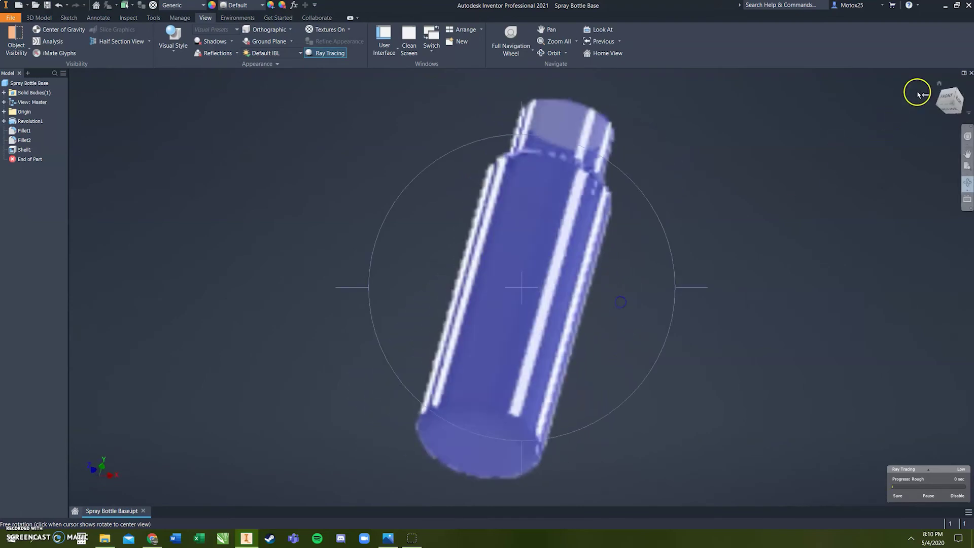
{"action": "left_click", "coordinate": [939, 83]}
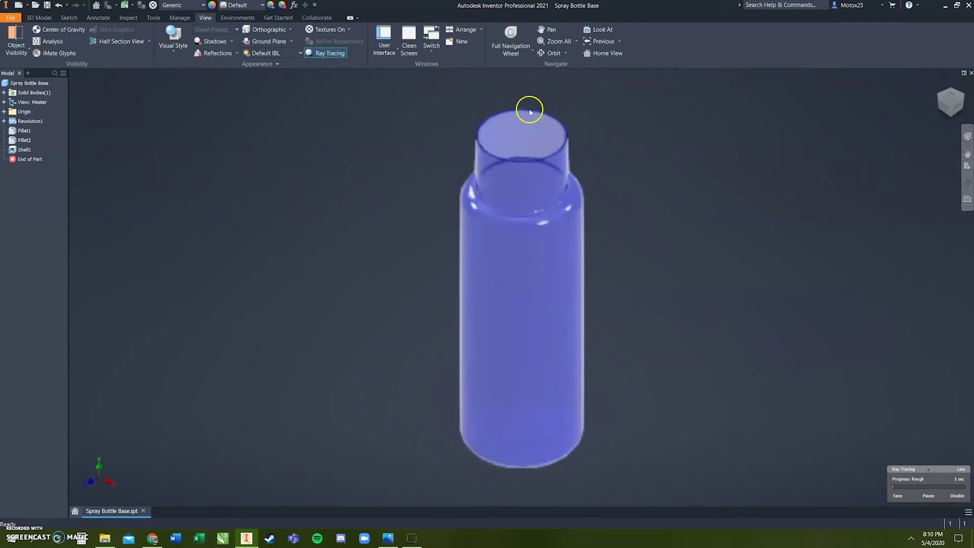
Step: Turn off ray tracing and set the visual style to Shaded with Edges
{"action": "left_click", "coordinate": [327, 53]}
{"action": "left_click", "coordinate": [175, 45]}
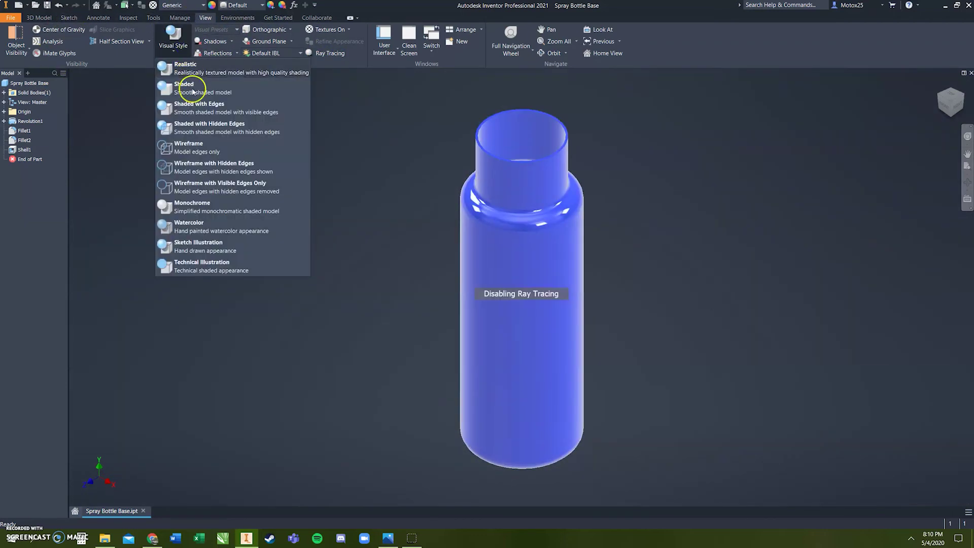
{"action": "left_click", "coordinate": [199, 108]}
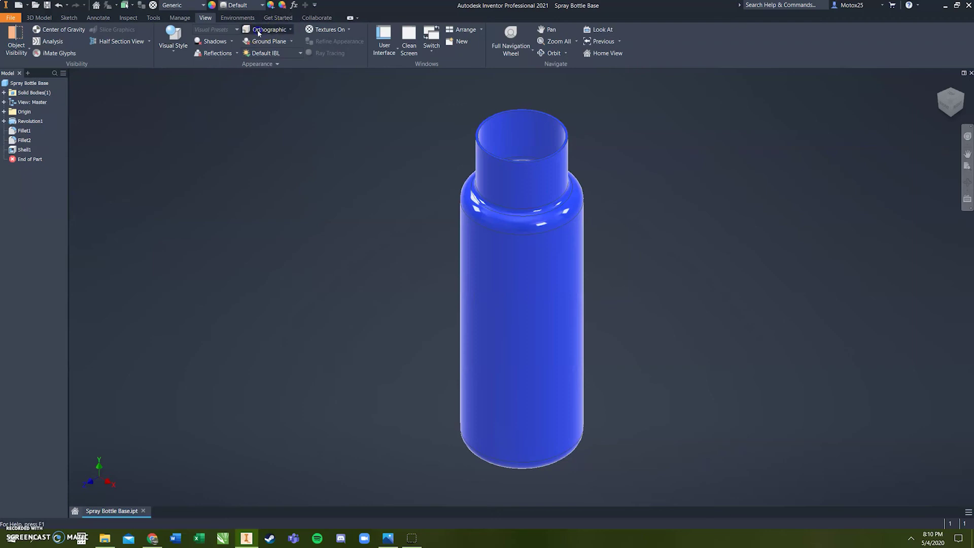
Step: Create a work plane offset from the origin XY plane, positioned in front of the bottle
{"action": "left_click", "coordinate": [39, 18]}
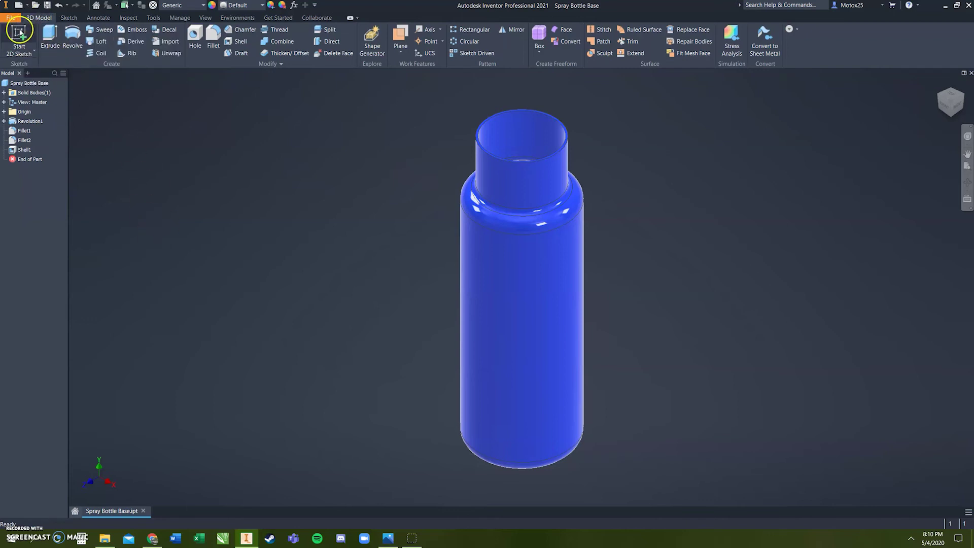
{"action": "left_click", "coordinate": [4, 112]}
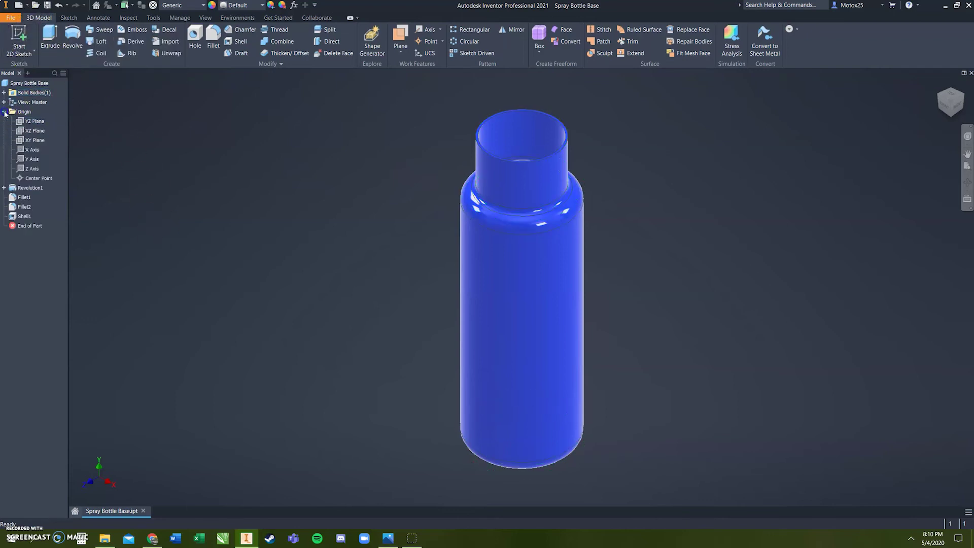
{"action": "left_click", "coordinate": [33, 140]}
{"action": "left_click", "coordinate": [401, 51]}
{"action": "left_click", "coordinate": [417, 71]}
{"action": "left_click_drag", "start_coordinate": [511, 298], "coordinate": [462, 325]}
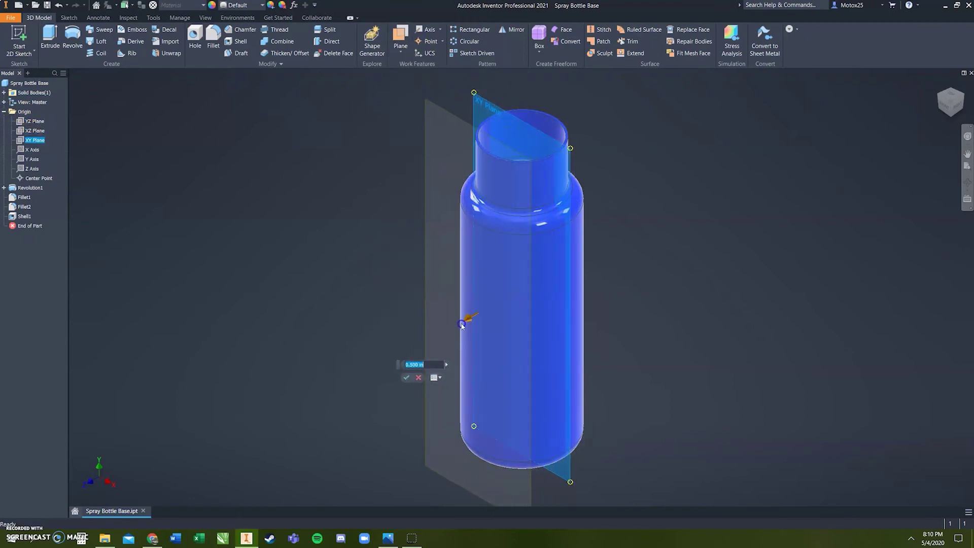
{"action": "left_click", "coordinate": [406, 379]}
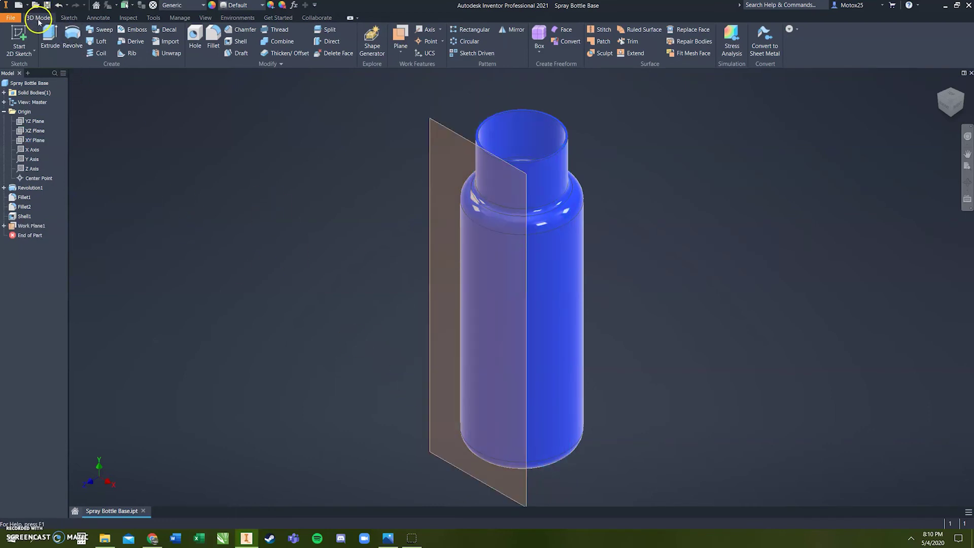
{"action": "left_click", "coordinate": [19, 40]}
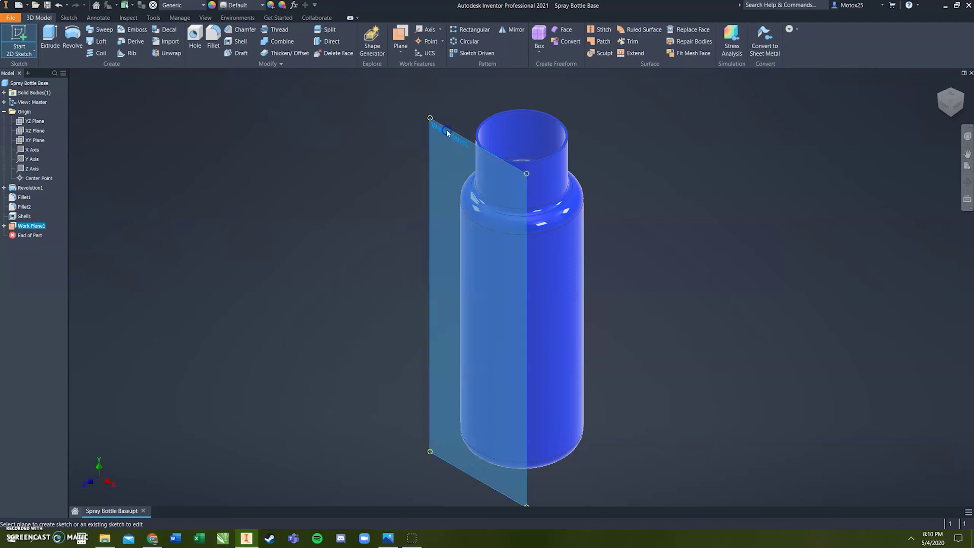
{"action": "left_click", "coordinate": [447, 133]}
{"action": "middle_click_drag", "start_coordinate": [465, 312], "coordinate": [483, 309]}
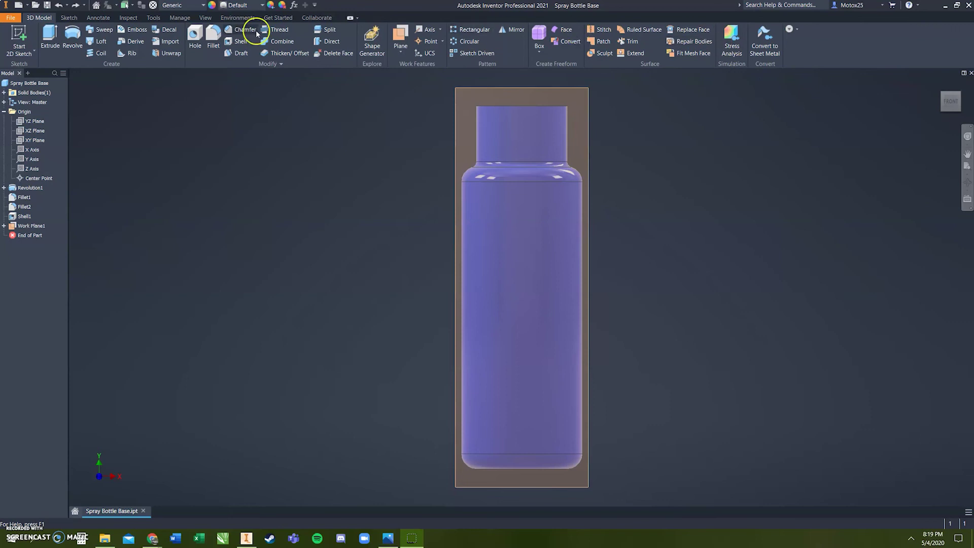
Step: Start a new 2D sketch on the offset work plane in front of the bottle
{"action": "left_click", "coordinate": [20, 45]}
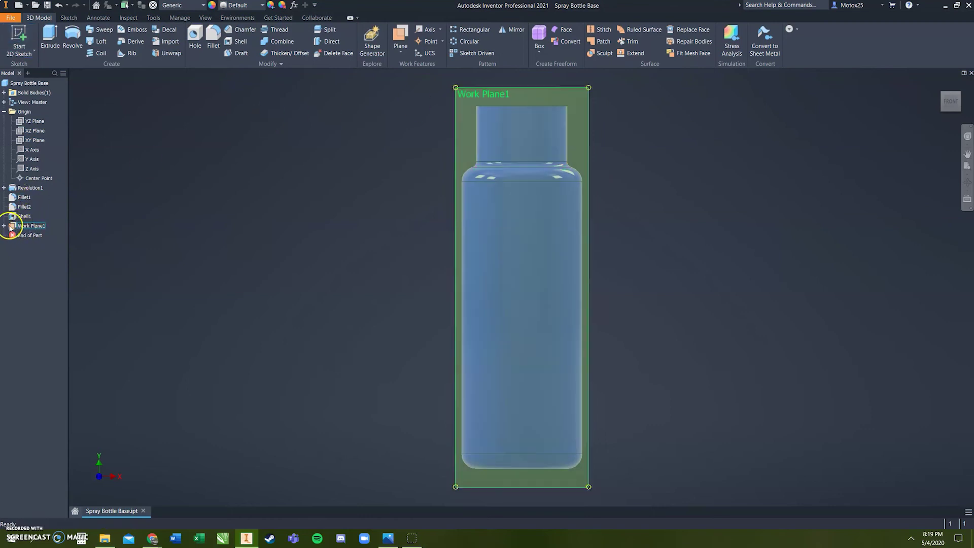
{"action": "left_click", "coordinate": [455, 89]}
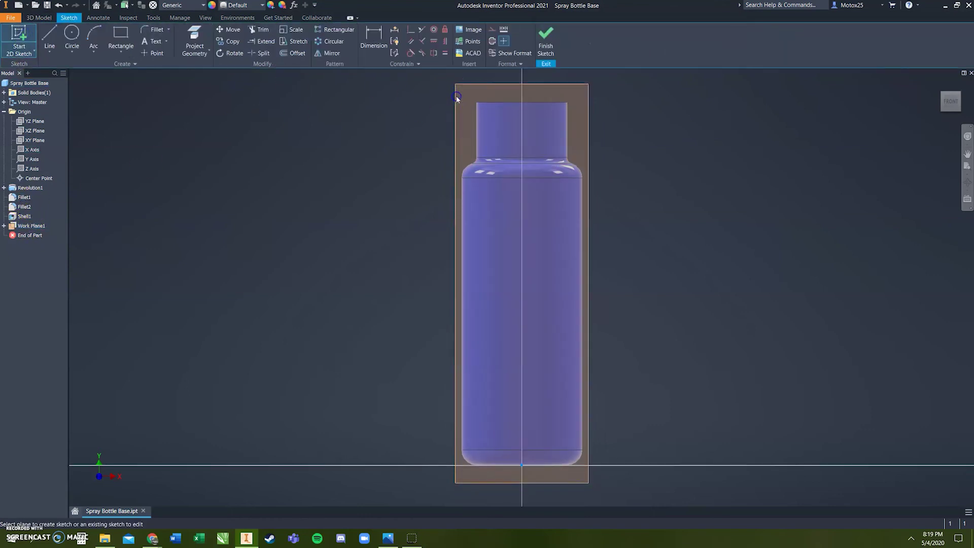
{"action": "mouse_move", "coordinate": [511, 193]}
{"action": "middle_mouse_down"}
{"action": "mouse_move", "coordinate": [469, 315]}
{"action": "mouse_move", "coordinate": [470, 365]}
{"action": "middle_mouse_up"}
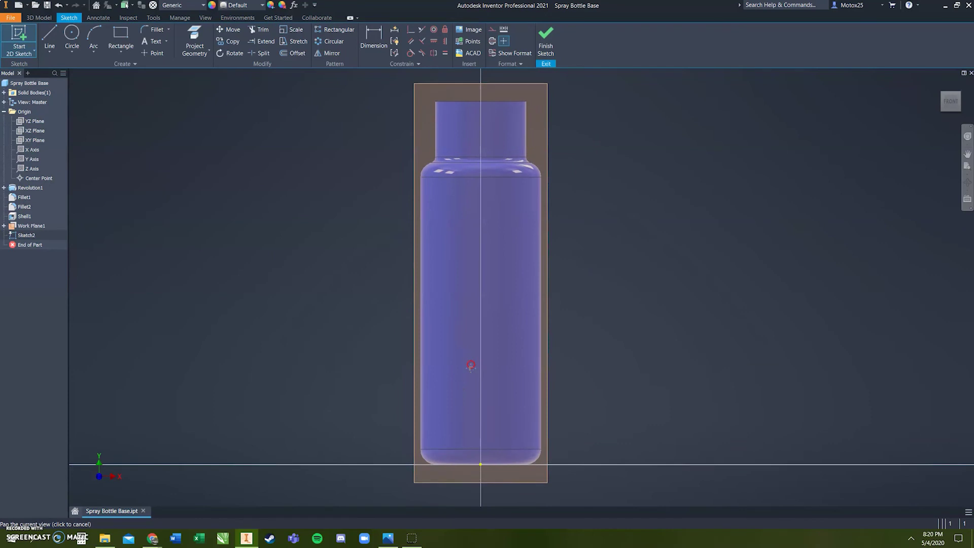
Step: Insert the decal PNG image from the Desktop into the sketch, placing its upper corner beside the bottle
{"action": "left_click", "coordinate": [479, 34]}
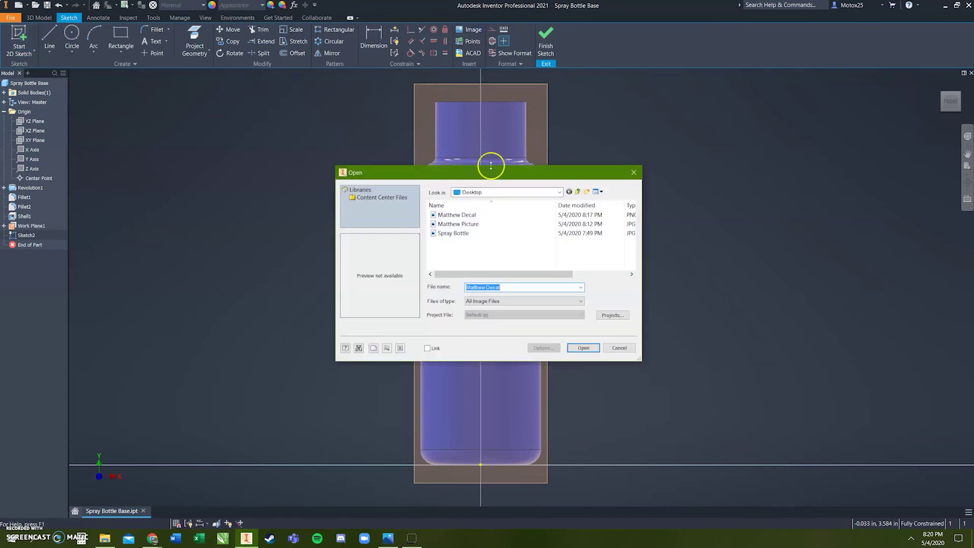
{"action": "left_click", "coordinate": [471, 215]}
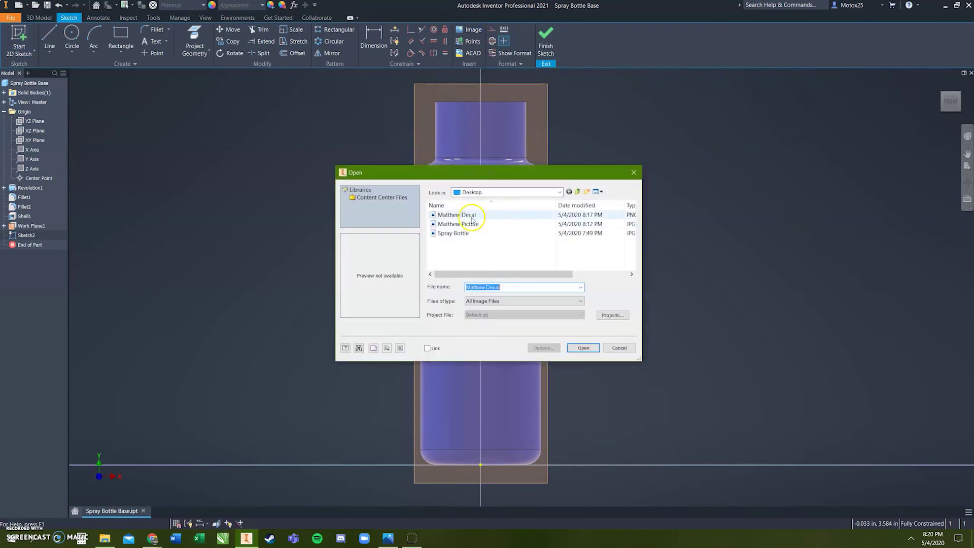
{"action": "left_click", "coordinate": [583, 348]}
{"action": "left_click", "coordinate": [258, 93]}
{"action": "scroll", "coordinate": [270, 108], "scroll_direction": "down", "scroll_amount": 6}
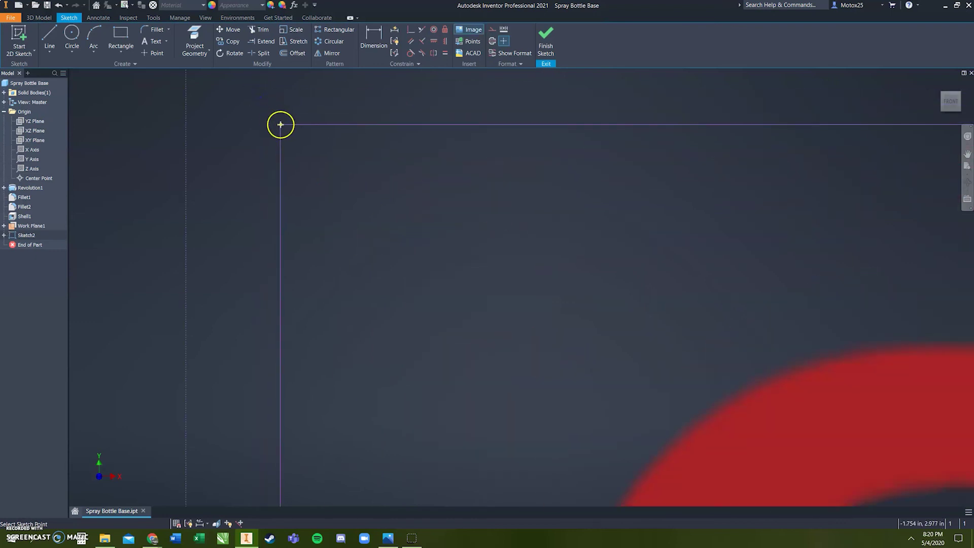
{"action": "scroll", "coordinate": [300, 137], "scroll_direction": "up", "scroll_amount": 10}
{"action": "scroll", "coordinate": [308, 155], "scroll_direction": "up", "scroll_amount": 3}
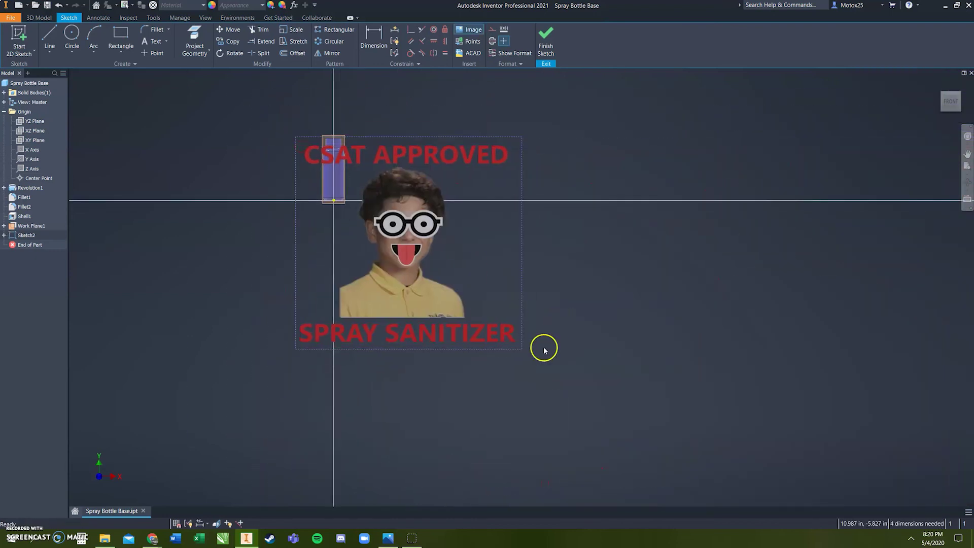
Step: Shrink the decal image to slightly wider than the bottle and center it over the bottle's body
{"action": "left_click_drag", "start_coordinate": [522, 350], "coordinate": [328, 176]}
{"action": "scroll", "coordinate": [328, 176], "scroll_direction": "down", "scroll_amount": 3}
{"action": "scroll", "coordinate": [329, 176], "scroll_direction": "down", "scroll_amount": 4}
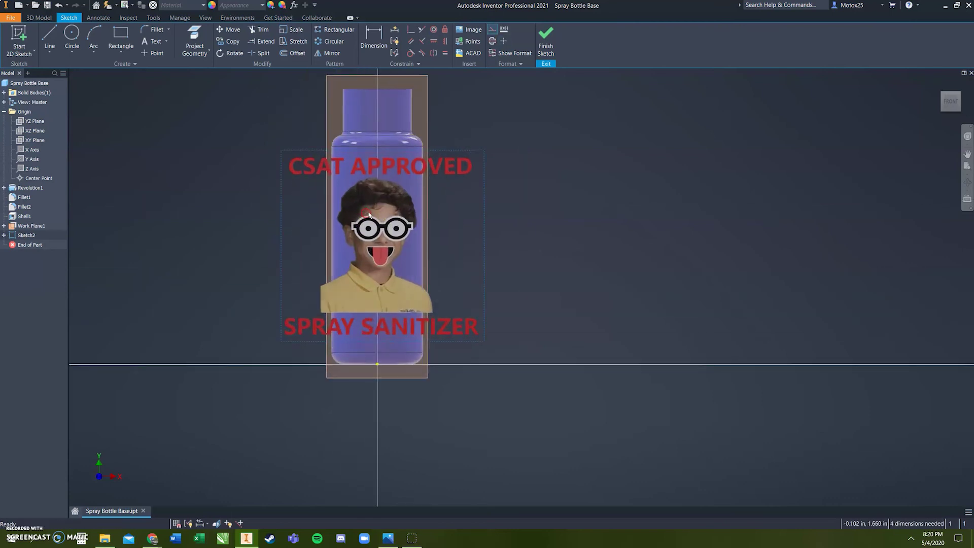
{"action": "left_click_drag", "start_coordinate": [603, 373], "coordinate": [534, 372]}
{"action": "left_click_drag", "start_coordinate": [426, 330], "coordinate": [459, 302]}
{"action": "left_click_drag", "start_coordinate": [560, 344], "coordinate": [530, 342]}
{"action": "left_click_drag", "start_coordinate": [469, 303], "coordinate": [483, 284]}
{"action": "left_click_drag", "start_coordinate": [483, 284], "coordinate": [485, 285]}
{"action": "left_click", "coordinate": [599, 178]}
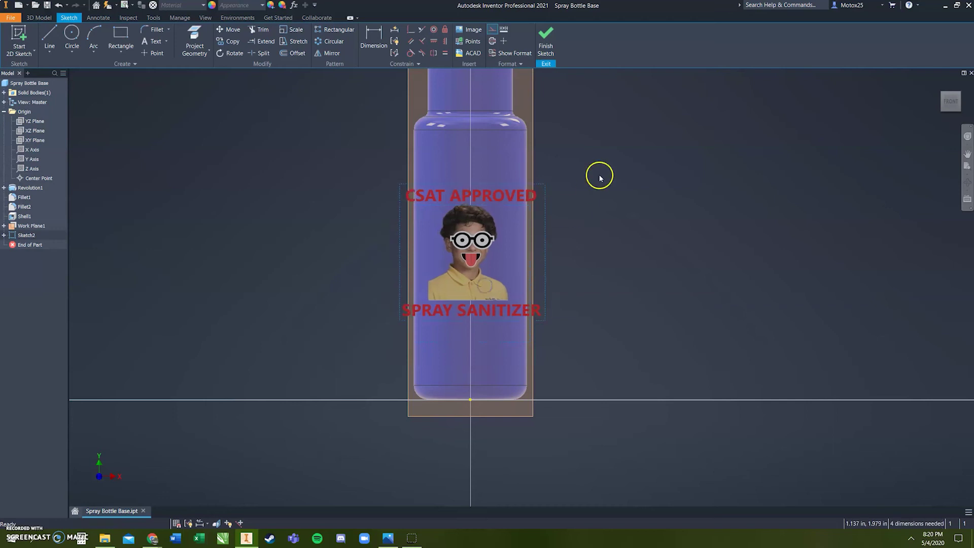
Step: Apply the sketch image as a decal wrapped to the bottle's cylindrical body face and hide the offset work plane
{"action": "left_click", "coordinate": [546, 44]}
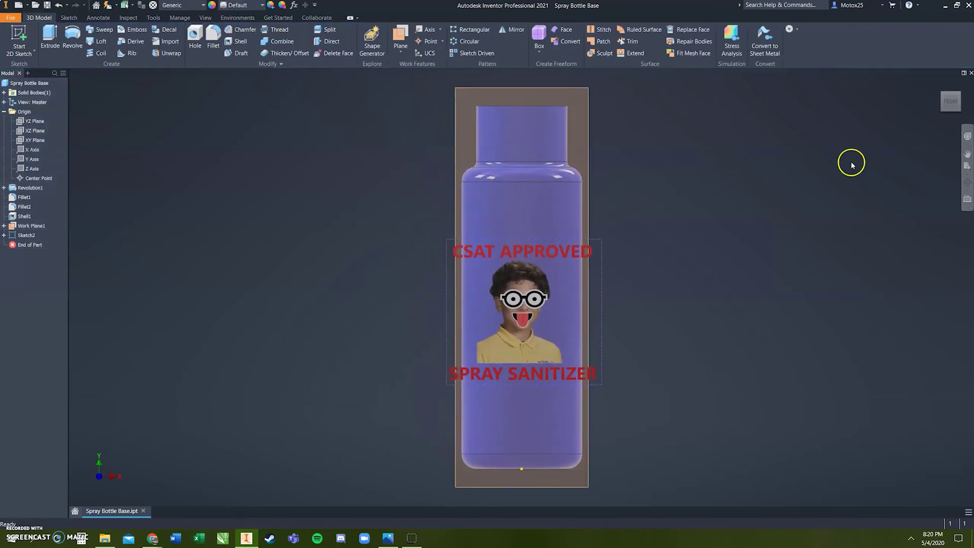
{"action": "left_click", "coordinate": [938, 85]}
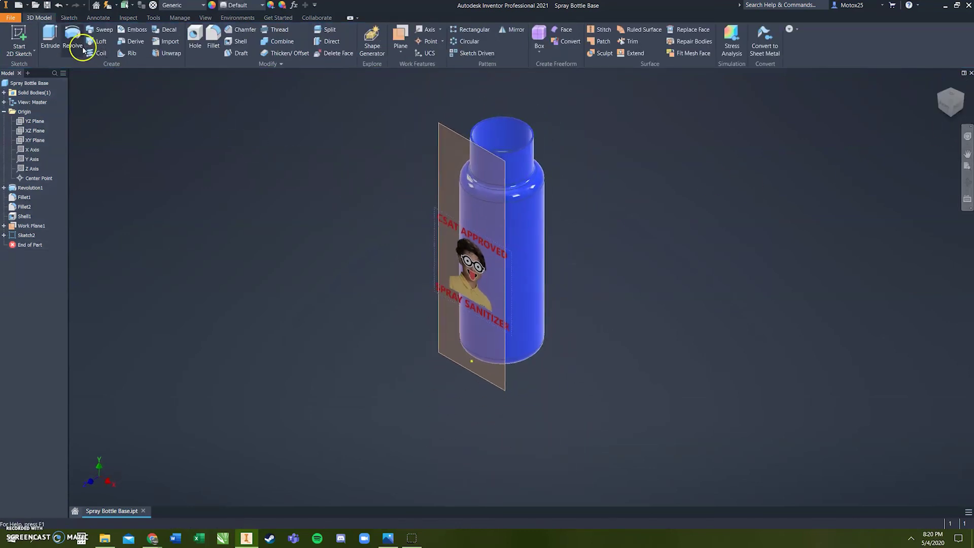
{"action": "left_click", "coordinate": [168, 30]}
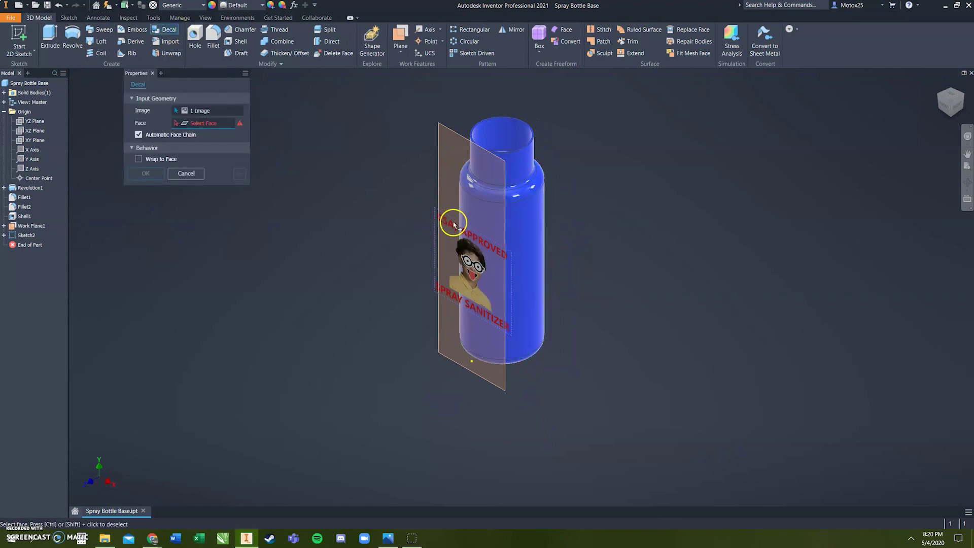
{"action": "left_click", "coordinate": [476, 213]}
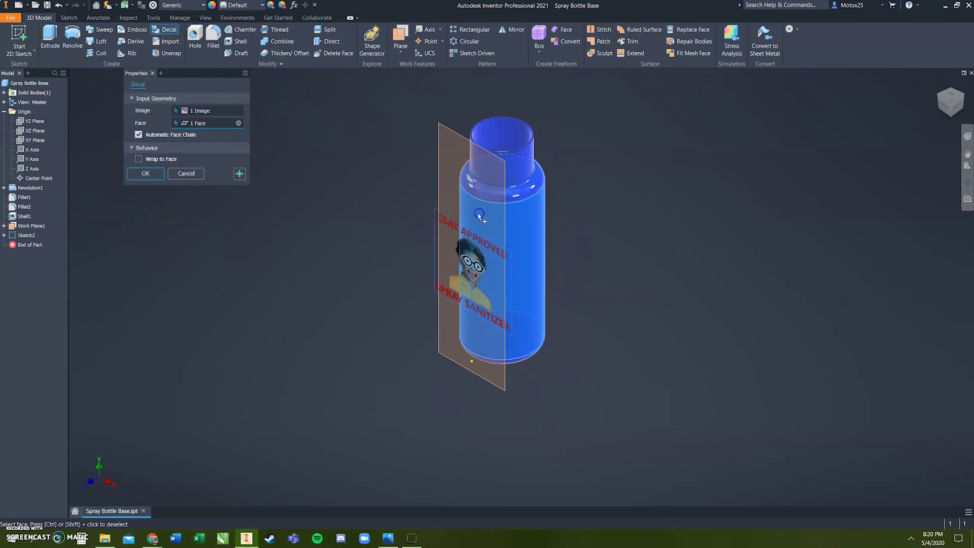
{"action": "left_click", "coordinate": [139, 159]}
{"action": "left_click", "coordinate": [146, 174]}
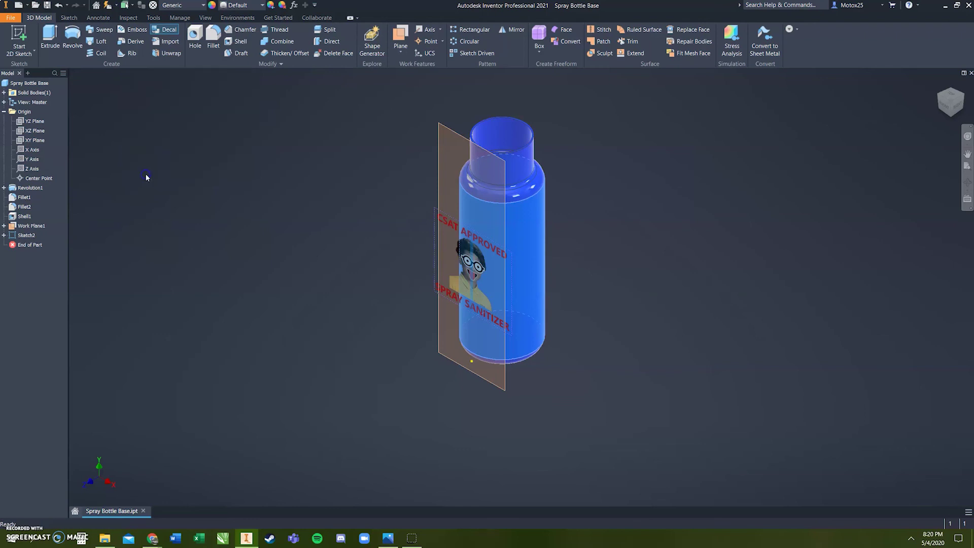
{"action": "right_click", "coordinate": [14, 228]}
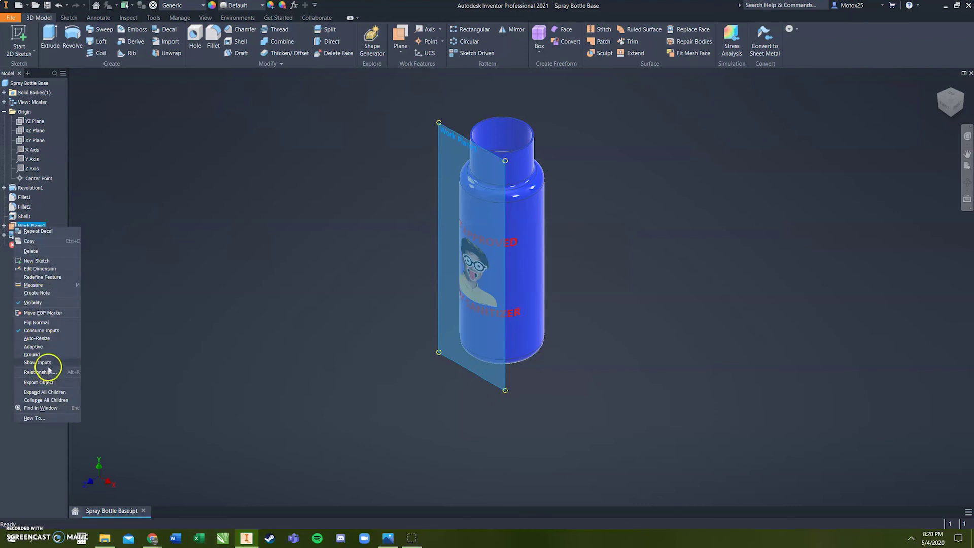
{"action": "left_click", "coordinate": [32, 302]}
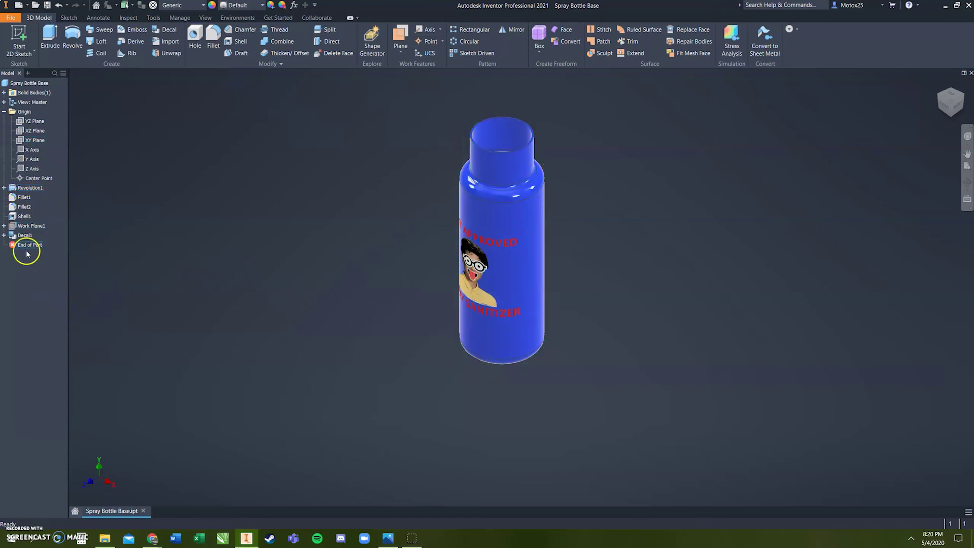
Step: Adjust the Clear - Blue appearance on the features from Revolution1 to Shell1 to an orange tint of RGB 255, 174, 0
{"action": "left_click", "coordinate": [31, 187]}
{"action": "left_click", "coordinate": [24, 217], "text": "shift"}
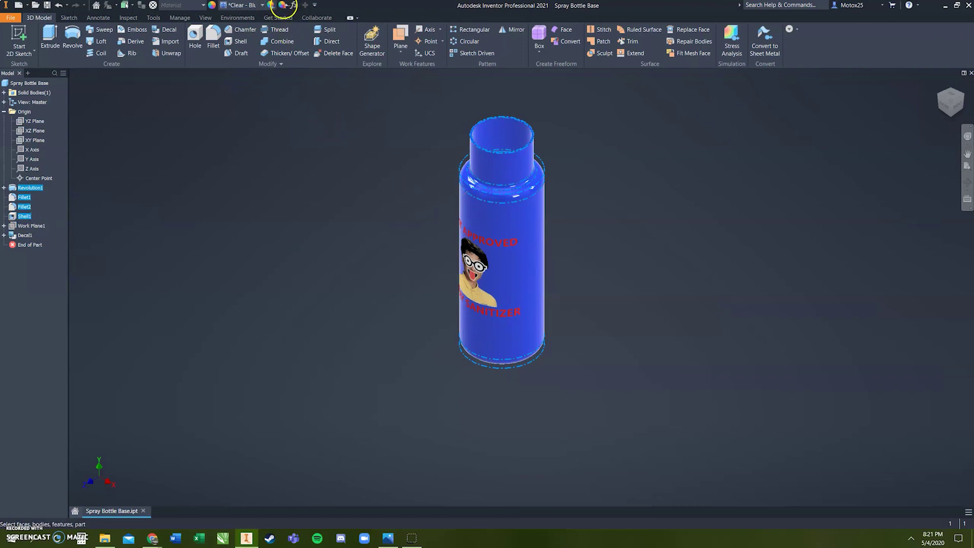
{"action": "left_click", "coordinate": [282, 6]}
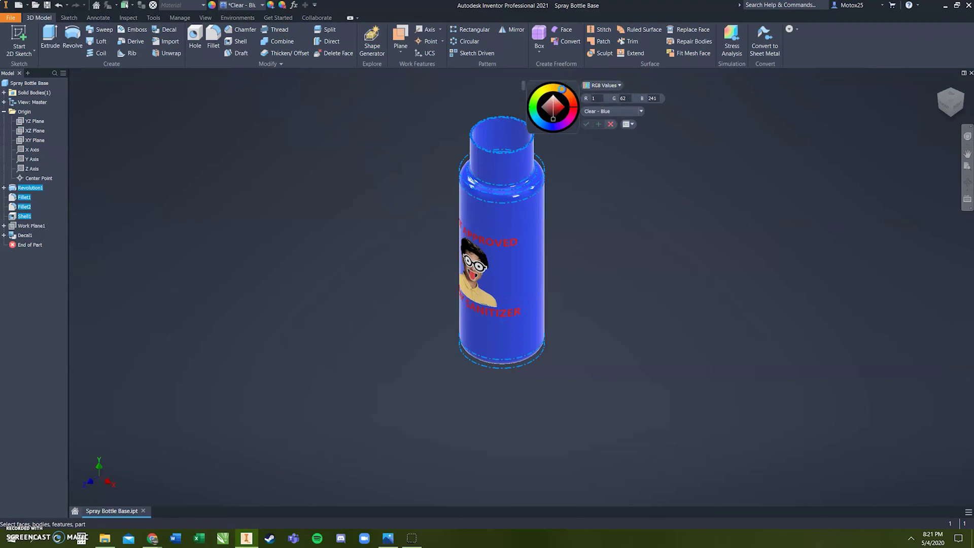
{"action": "left_click", "coordinate": [565, 91]}
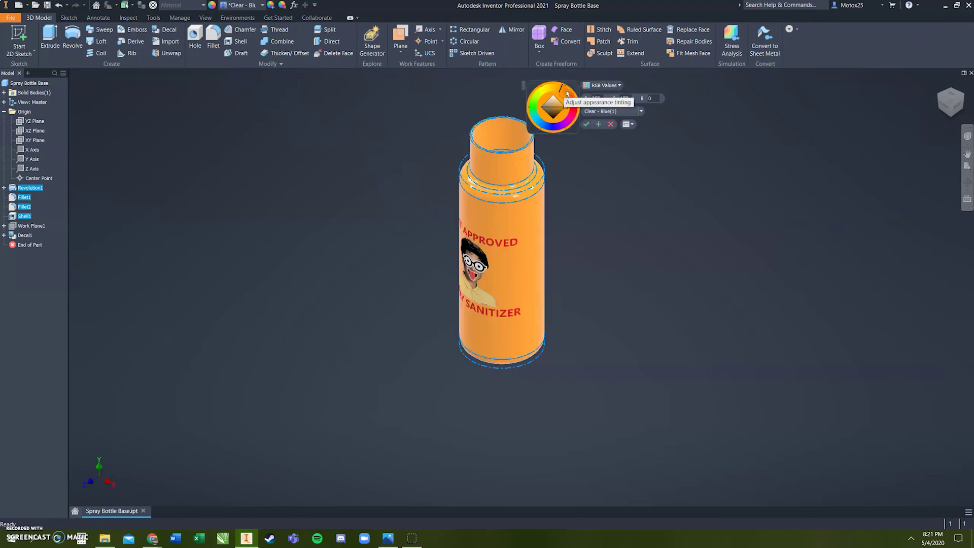
{"action": "left_click", "coordinate": [552, 87]}
{"action": "mouse_move", "coordinate": [558, 87]}
{"action": "left_mouse_down"}
{"action": "mouse_move", "coordinate": [571, 91]}
{"action": "mouse_move", "coordinate": [545, 129]}
{"action": "mouse_move", "coordinate": [533, 105]}
{"action": "mouse_move", "coordinate": [563, 88]}
{"action": "mouse_move", "coordinate": [573, 99]}
{"action": "mouse_move", "coordinate": [564, 87]}
{"action": "left_mouse_up"}
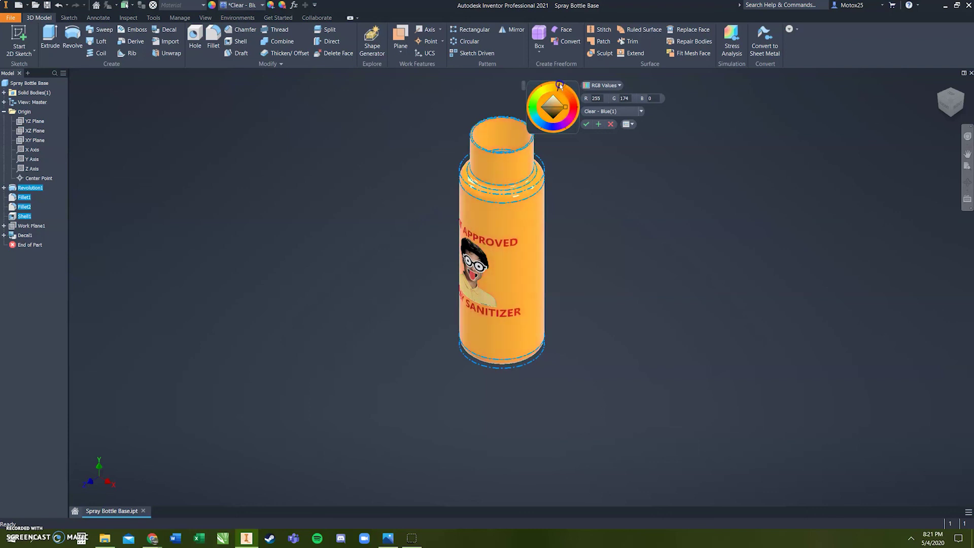
{"action": "left_click", "coordinate": [586, 124]}
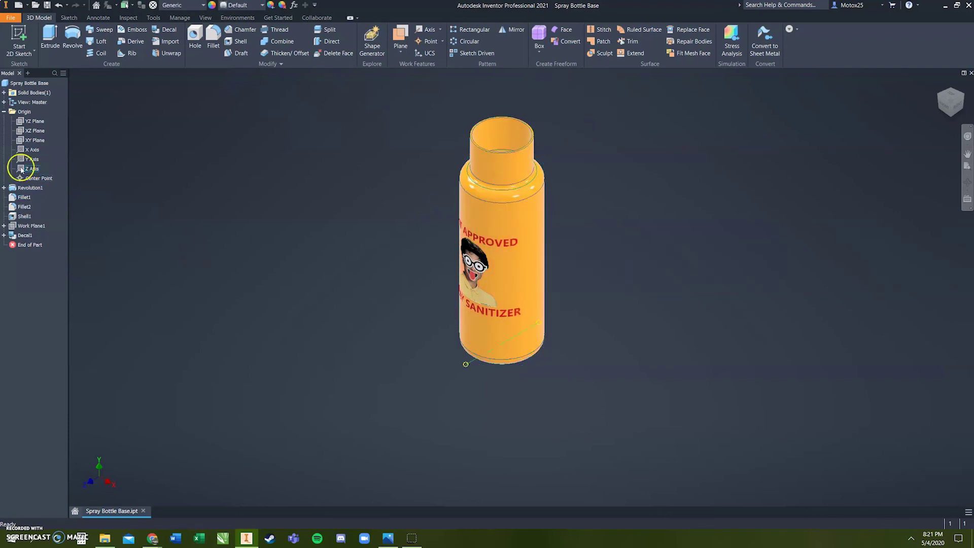
{"action": "left_click", "coordinate": [4, 111]}
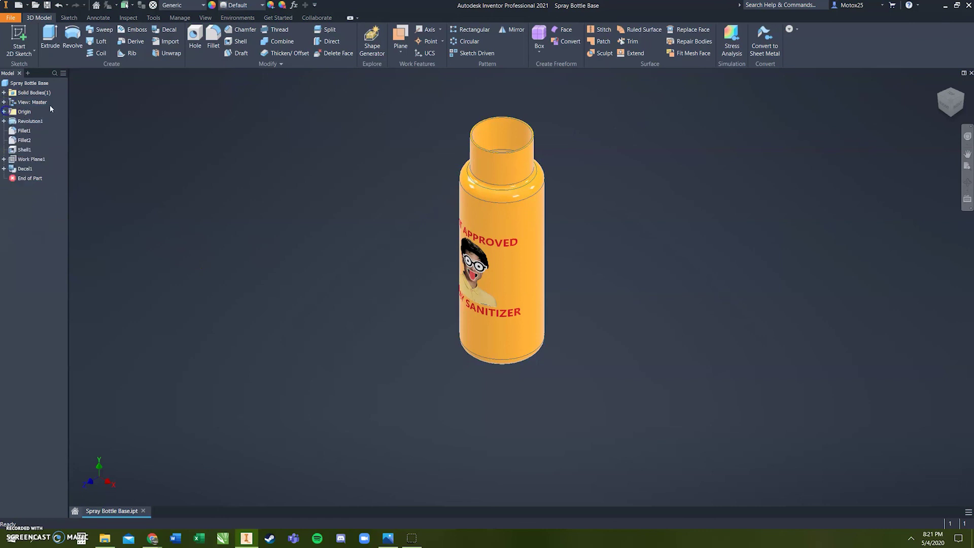
Step: Set the visual style to Realistic and the projection to Perspective
{"action": "left_click", "coordinate": [205, 20]}
{"action": "left_click", "coordinate": [173, 48]}
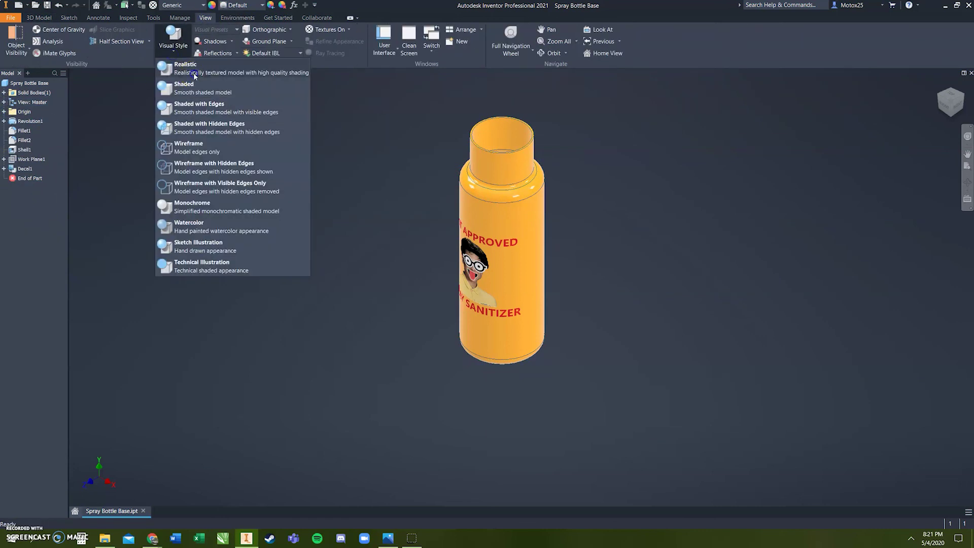
{"action": "left_click", "coordinate": [195, 75]}
{"action": "left_click", "coordinate": [260, 29]}
{"action": "left_click", "coordinate": [267, 62]}
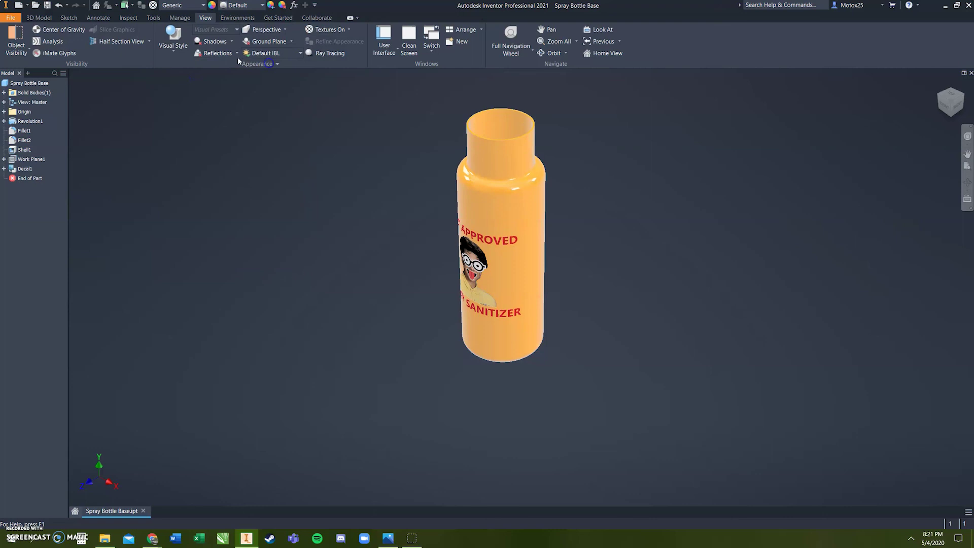
Step: Turn on shadows, reflections and ray tracing, and inspect the bottle's decal from the front
{"action": "left_click", "coordinate": [215, 42]}
{"action": "left_click", "coordinate": [217, 53]}
{"action": "left_click", "coordinate": [313, 58]}
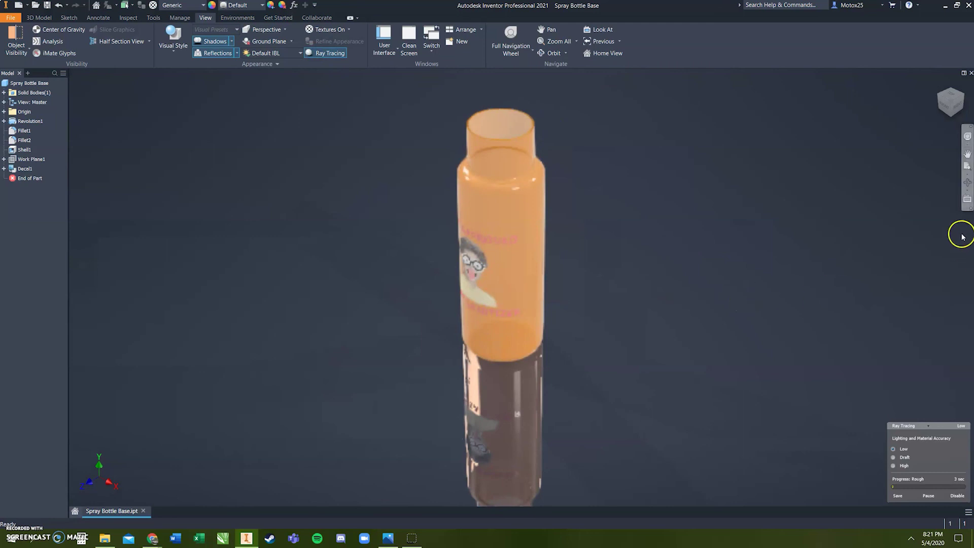
{"action": "left_click", "coordinate": [968, 184]}
{"action": "left_click_drag", "start_coordinate": [544, 282], "coordinate": [549, 330]}
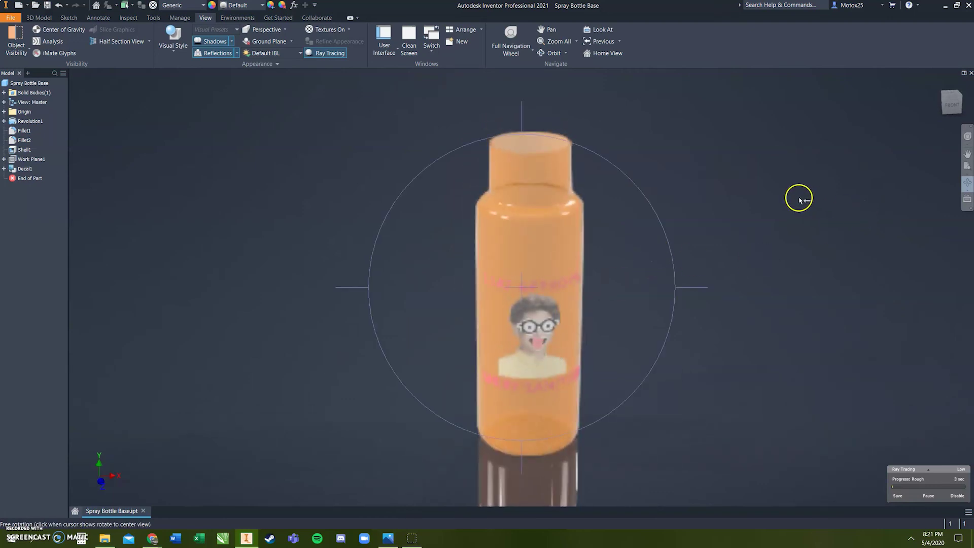
{"action": "key", "text": "Escape"}
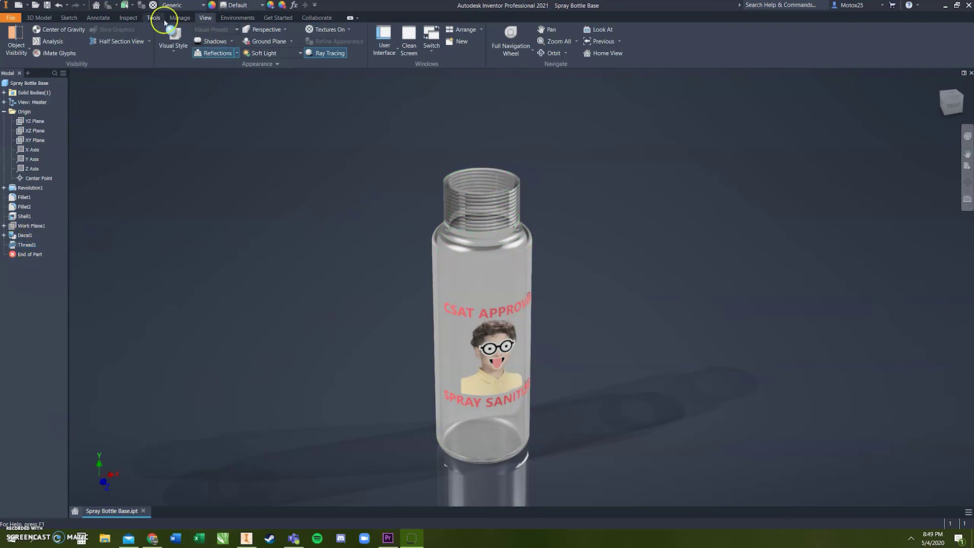
{"action": "left_click", "coordinate": [39, 17]}
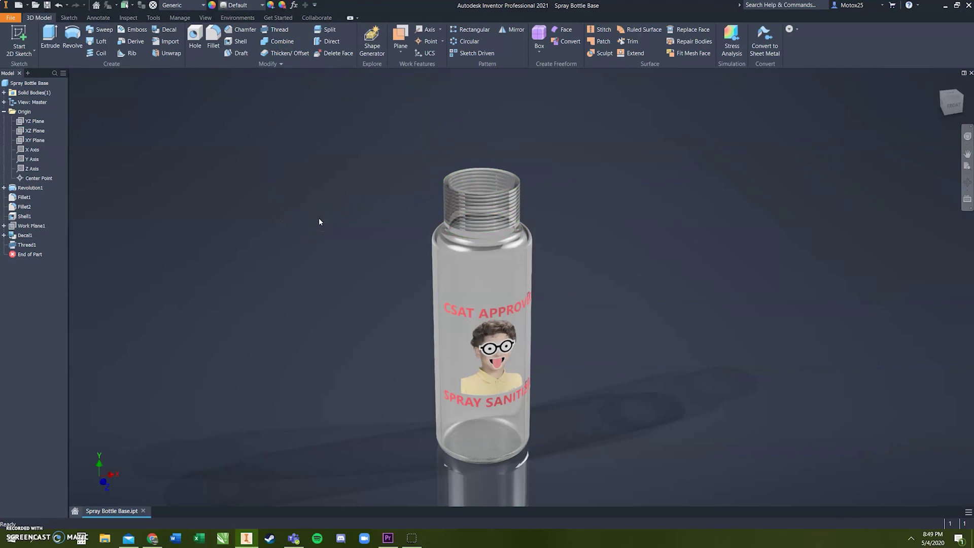
{"action": "left_click", "coordinate": [346, 216]}
{"action": "left_click", "coordinate": [206, 18]}
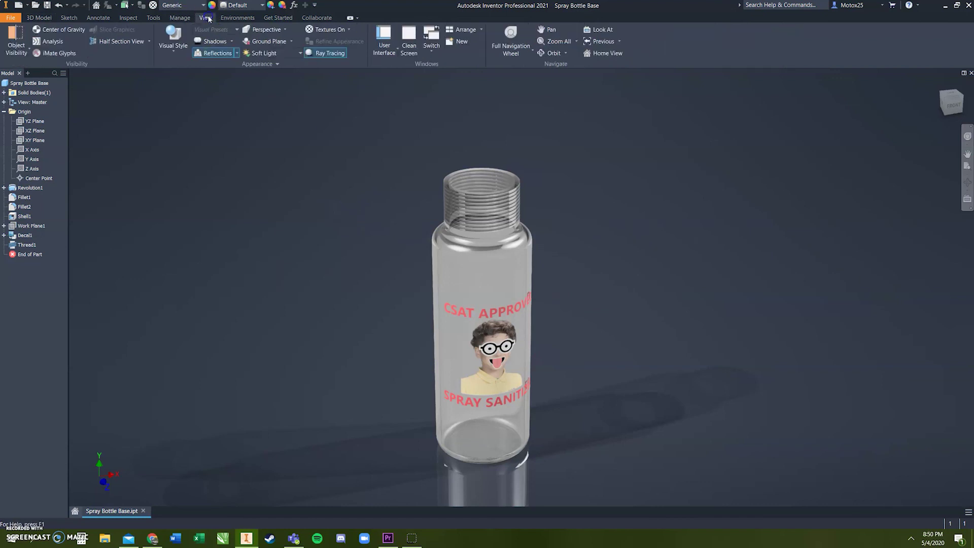